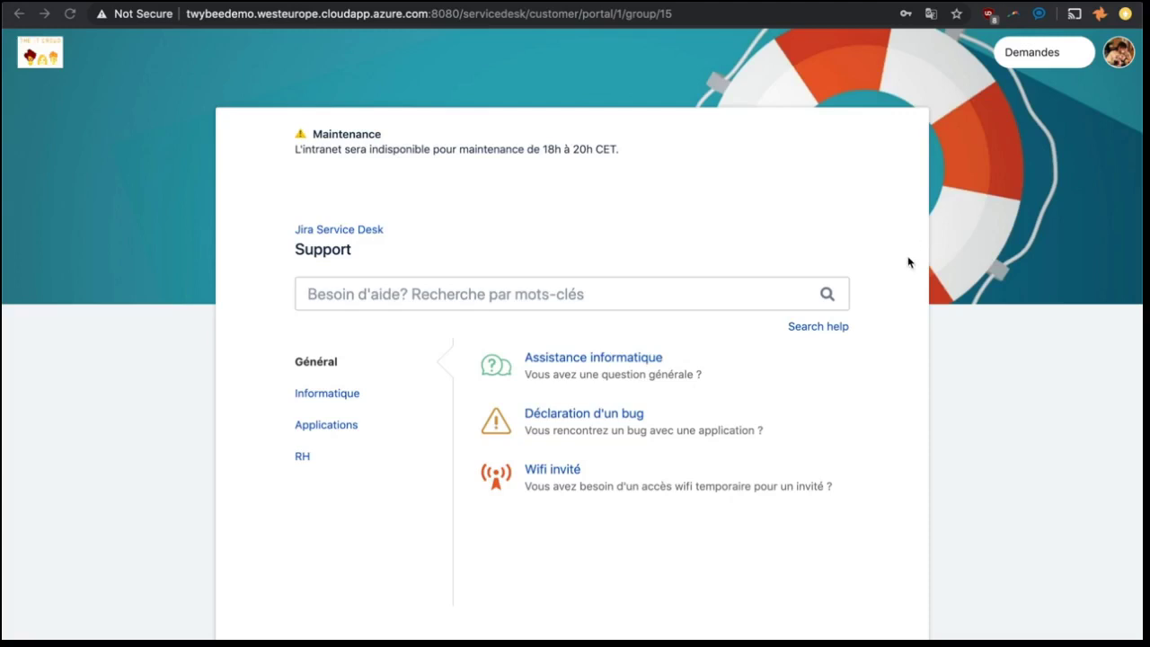
# Step: Search the support portal for "problème avec email" and open the article "Passer du mode hors connexion à en ligne dans Outlook"
pyautogui.scroll(-2, 907, 263)
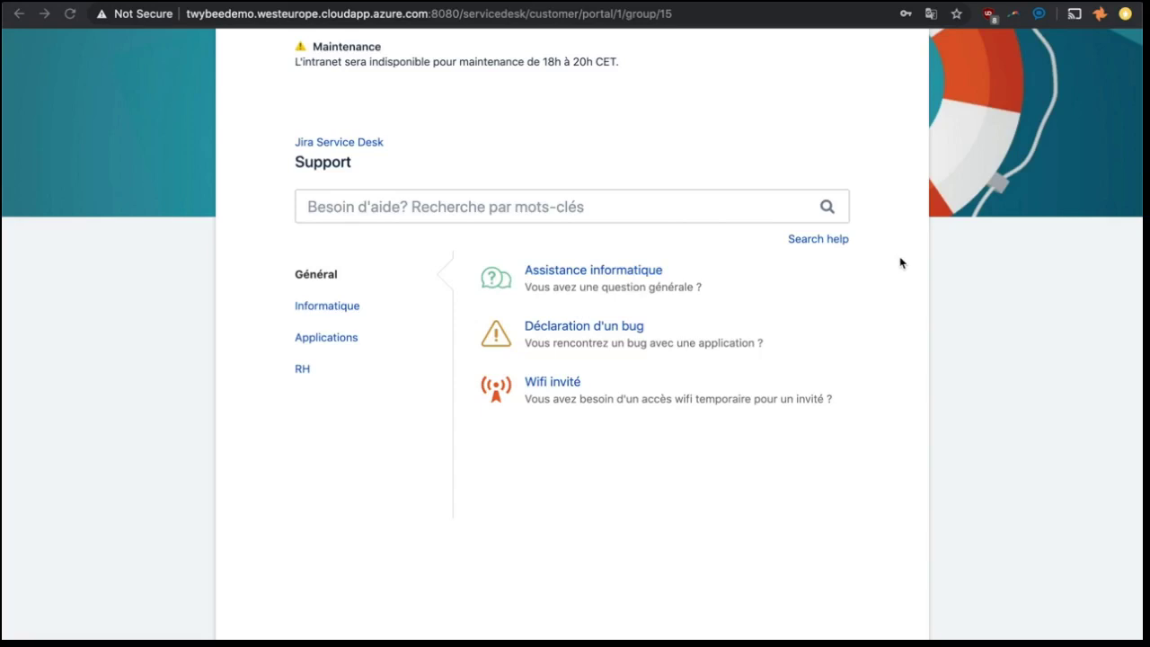
pyautogui.click(619, 208)
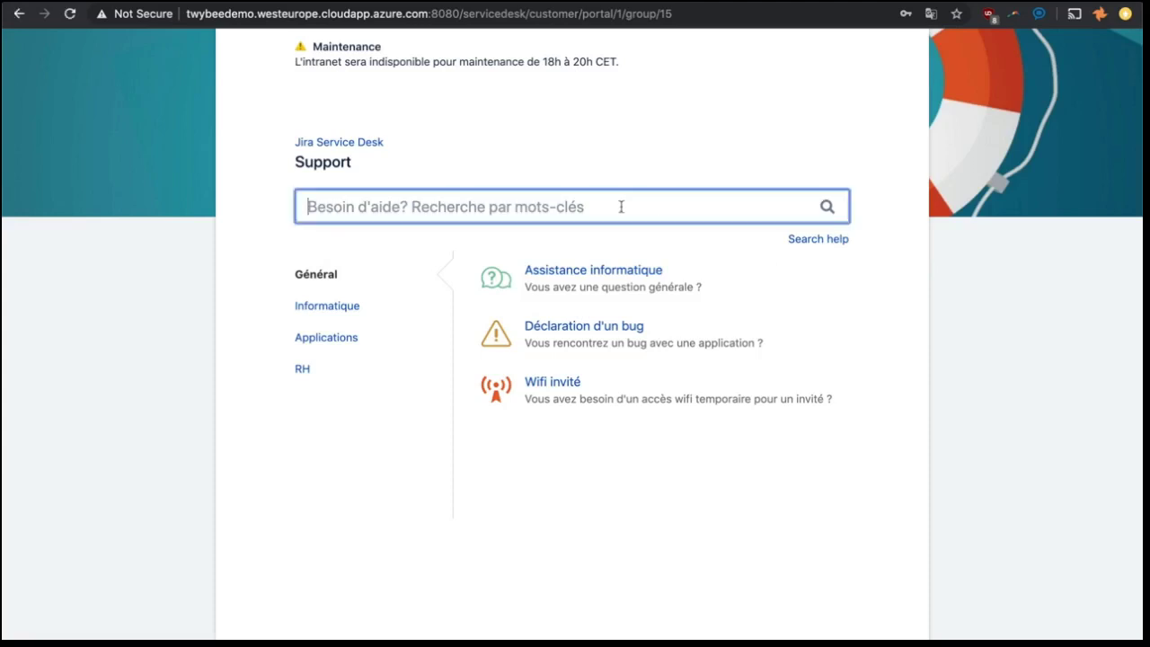
pyautogui.write('problème avec email')
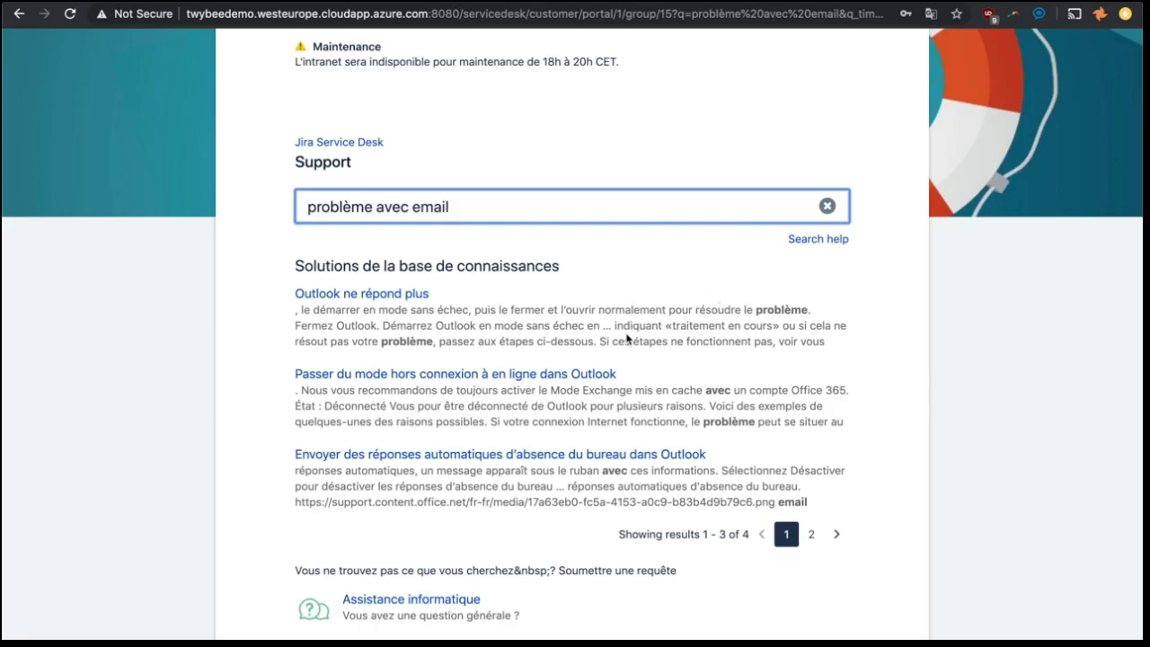
pyautogui.click(482, 378)
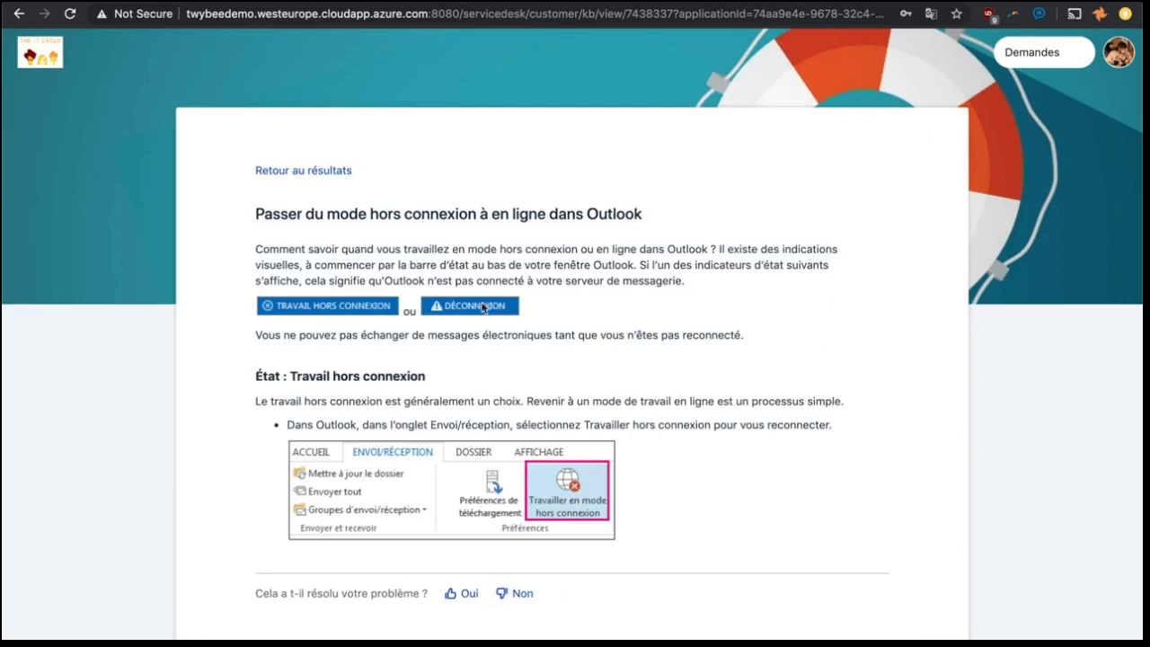
# Step: Read the Outlook offline-mode article through to its end and return to its beginning
pyautogui.scroll(-3, 742, 352)
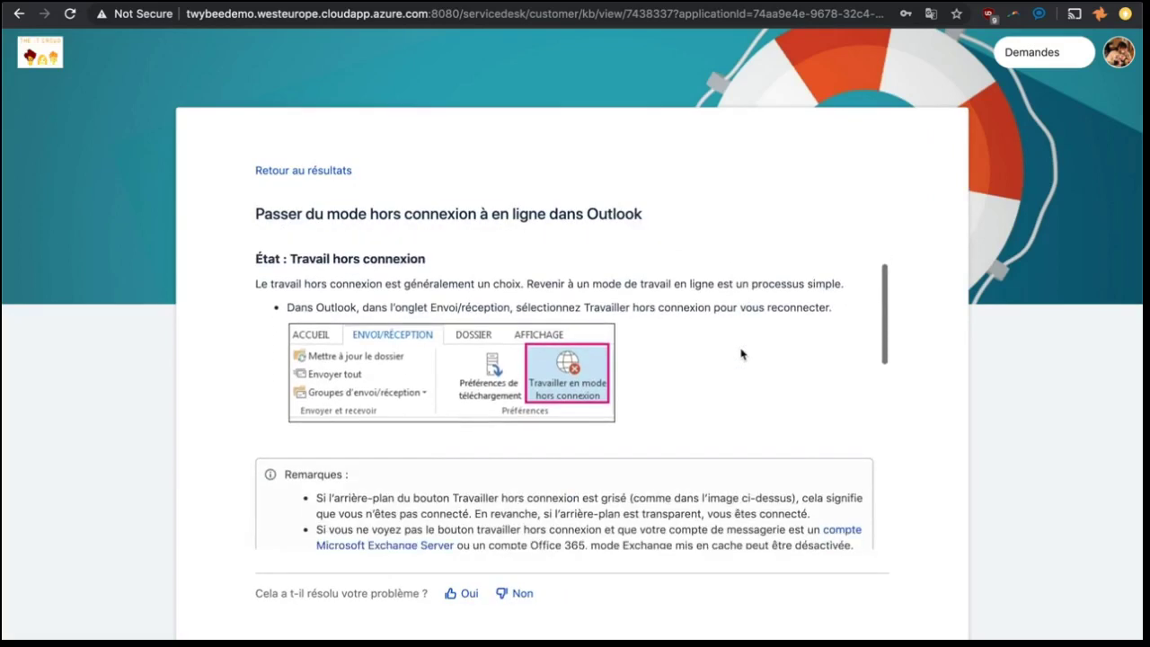
pyautogui.scroll(-1, 742, 352)
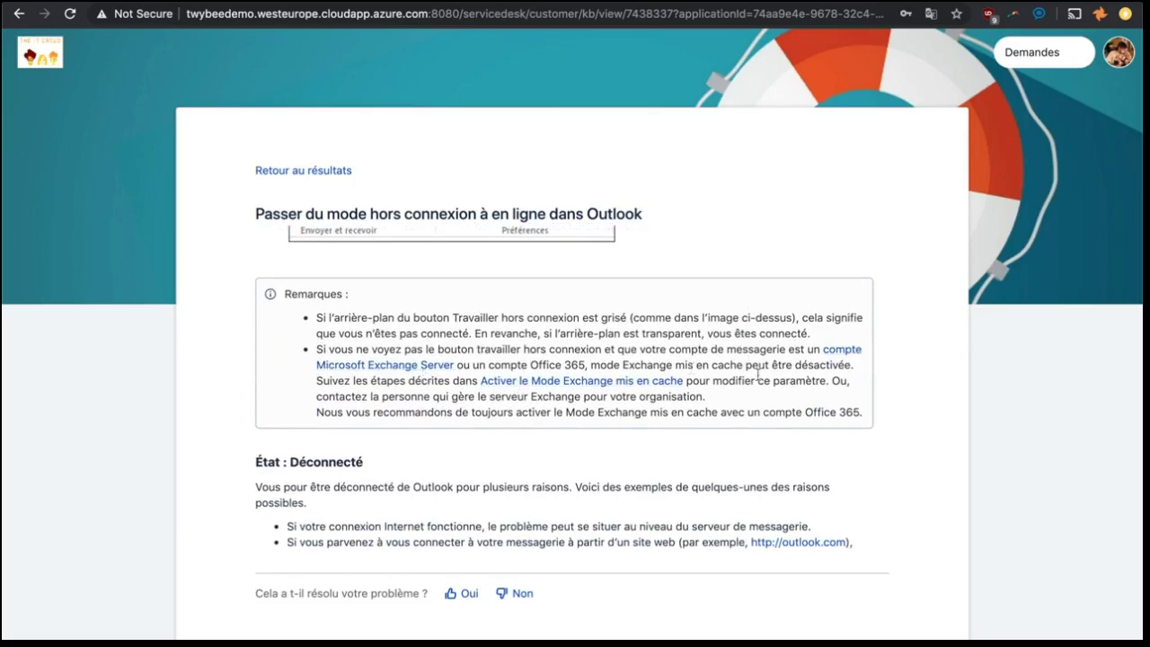
pyautogui.scroll(-4, 802, 404)
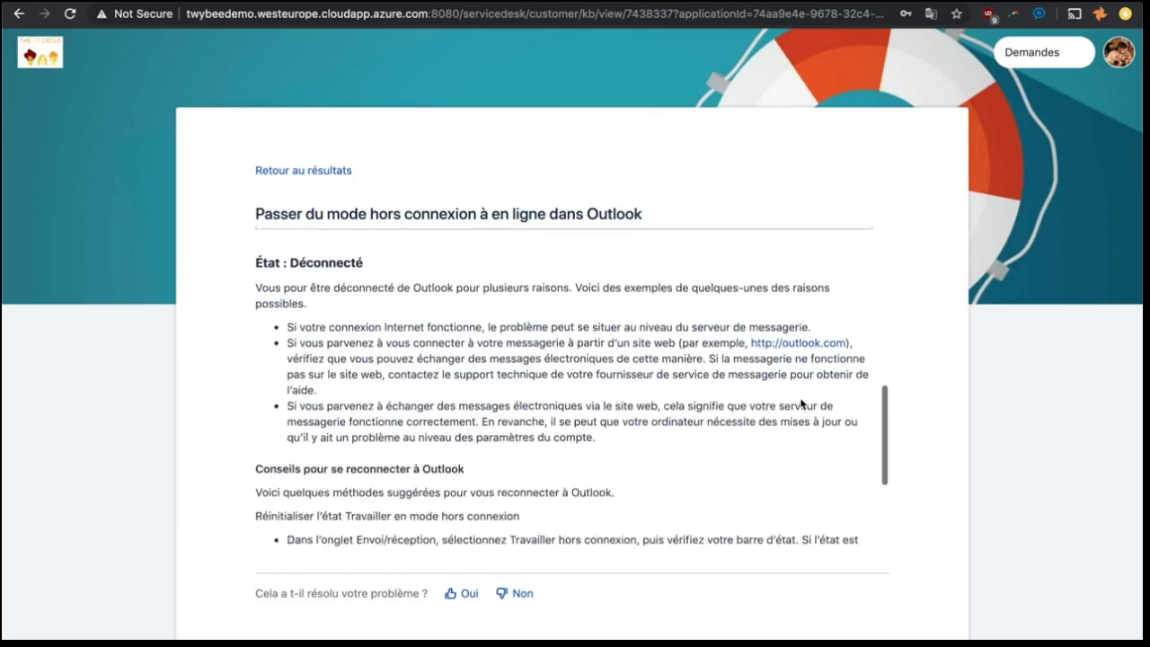
pyautogui.scroll(-2, 734, 385)
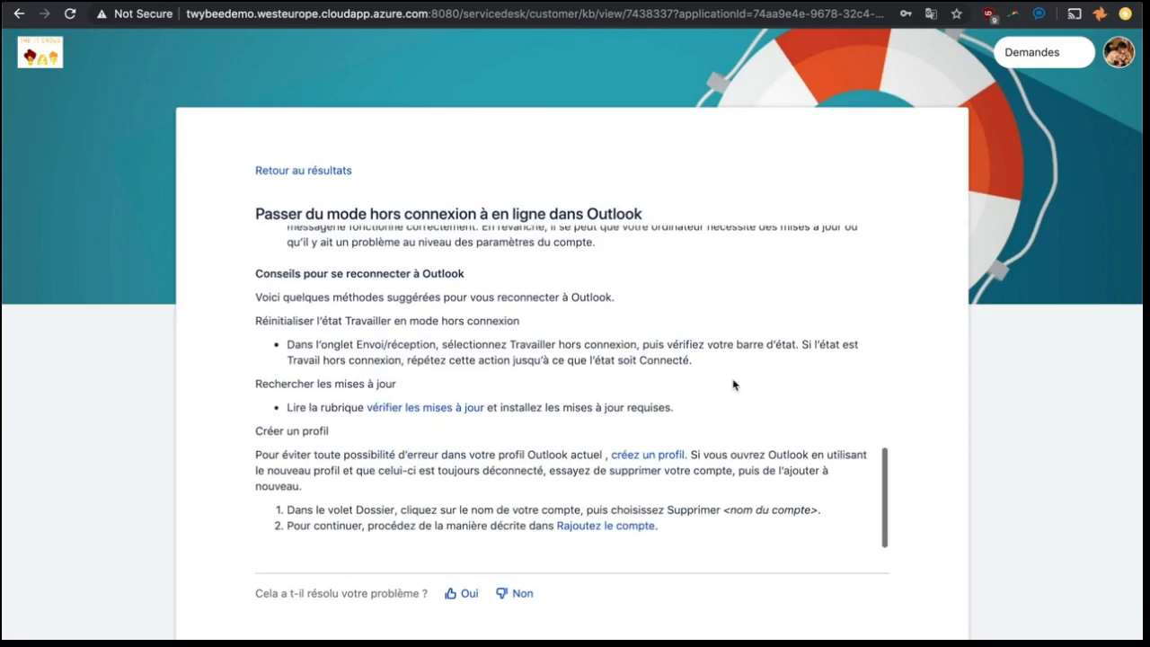
pyautogui.scroll(7, 733, 386)
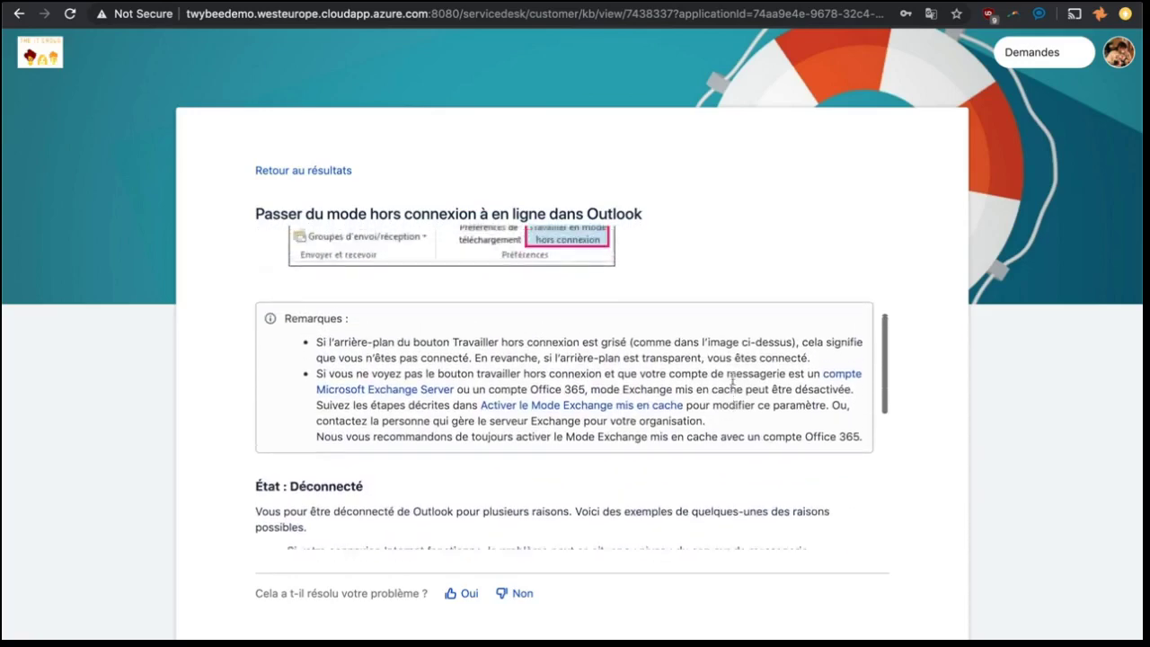
pyautogui.scroll(5, 733, 379)
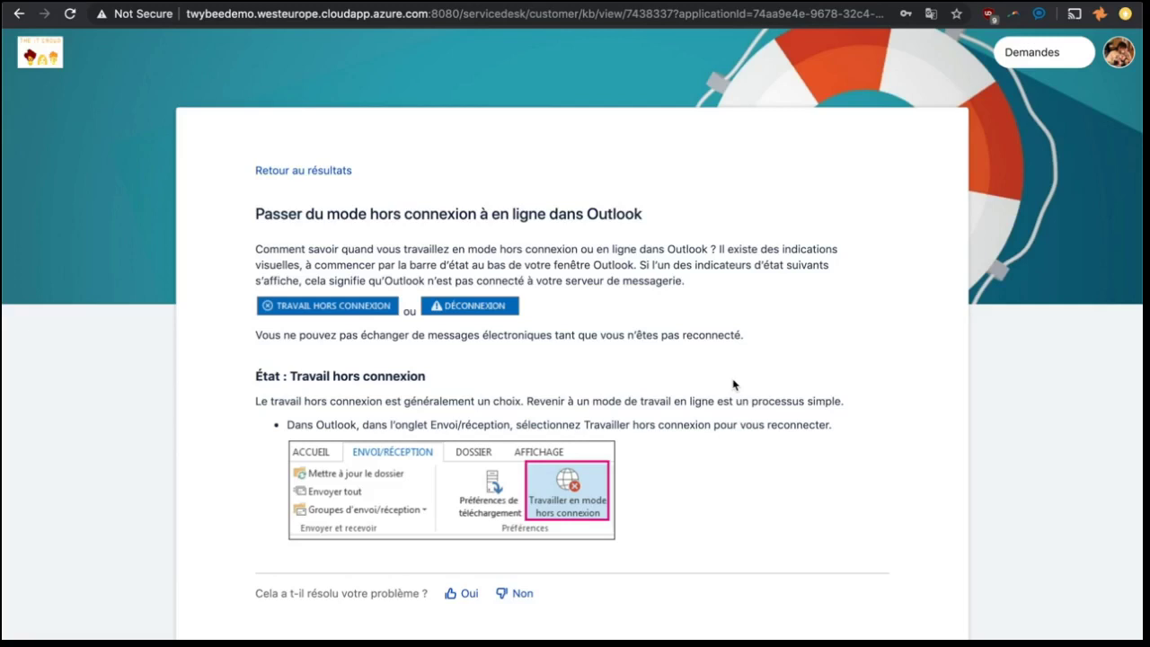
# Step: Go back from the article to the search results and clear the search
pyautogui.click(323, 175)
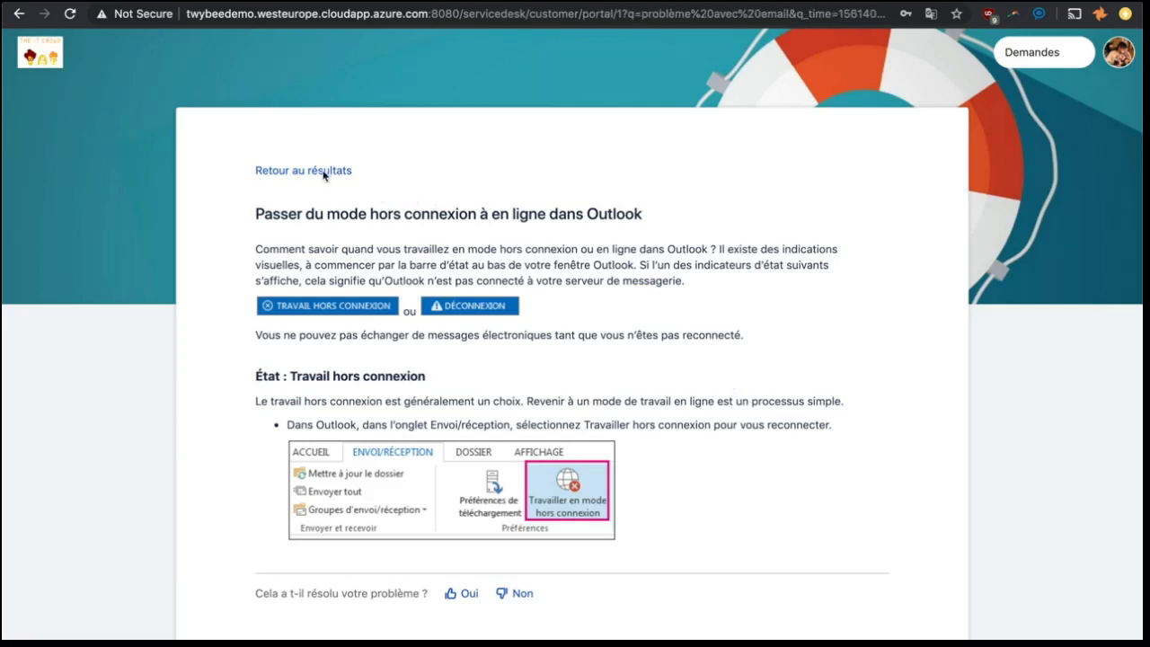
pyautogui.click(826, 292)
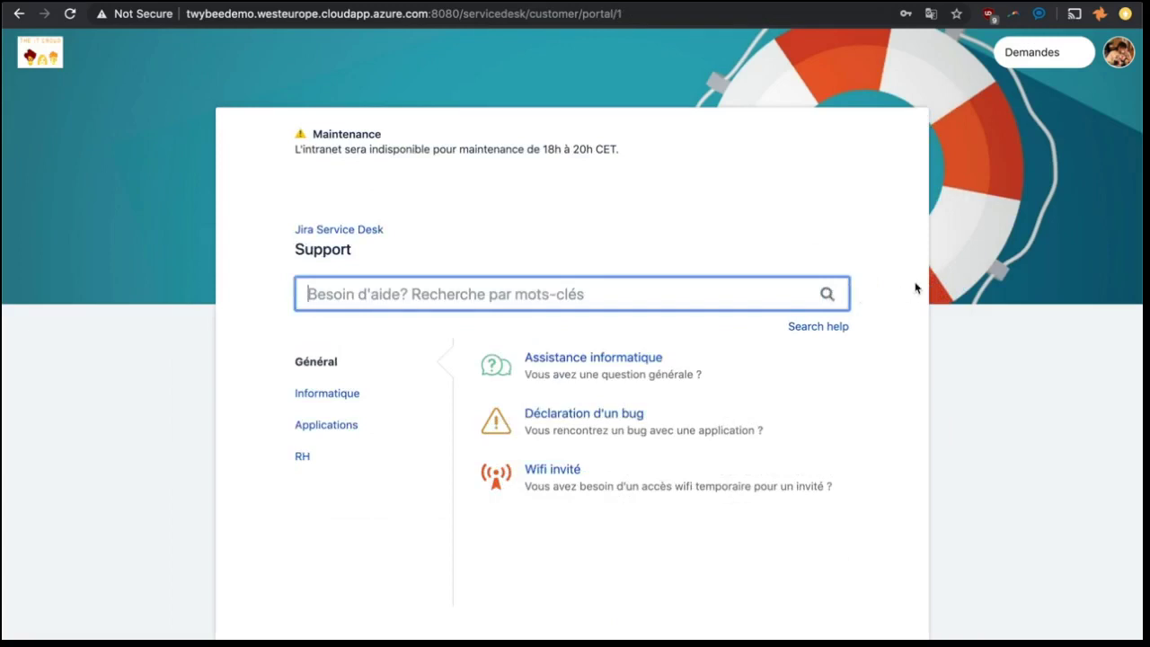
pyautogui.click(222, 406)
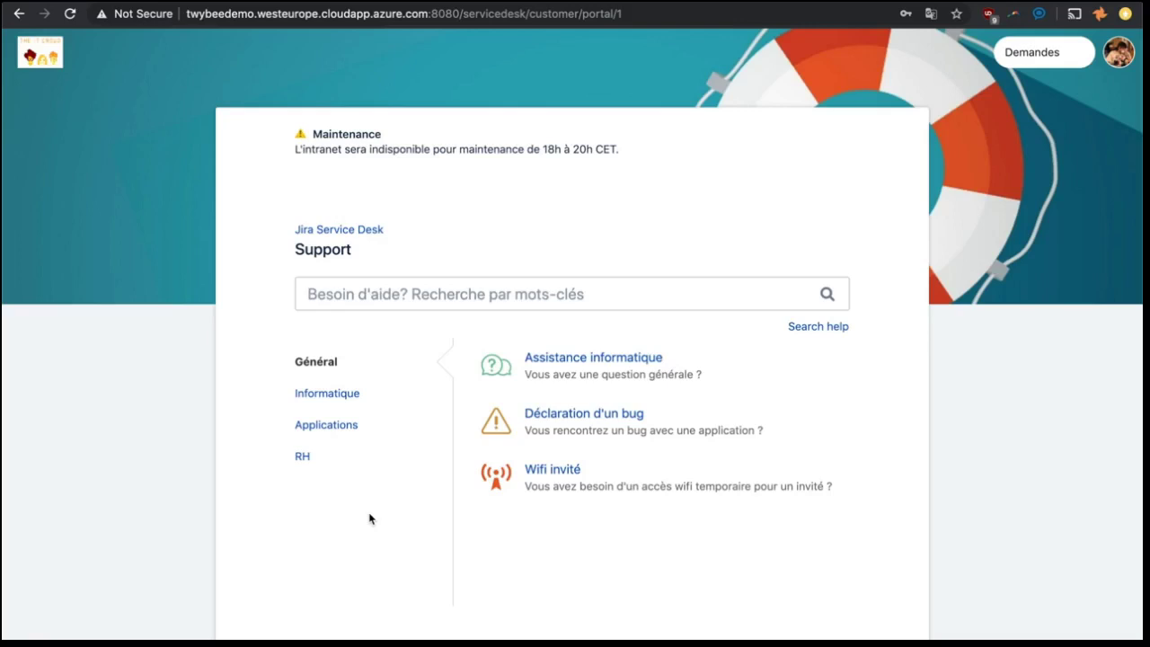
# Step: Browse the request types under Informatique, Applications and RH, and return to the Général category
pyautogui.click(327, 400)
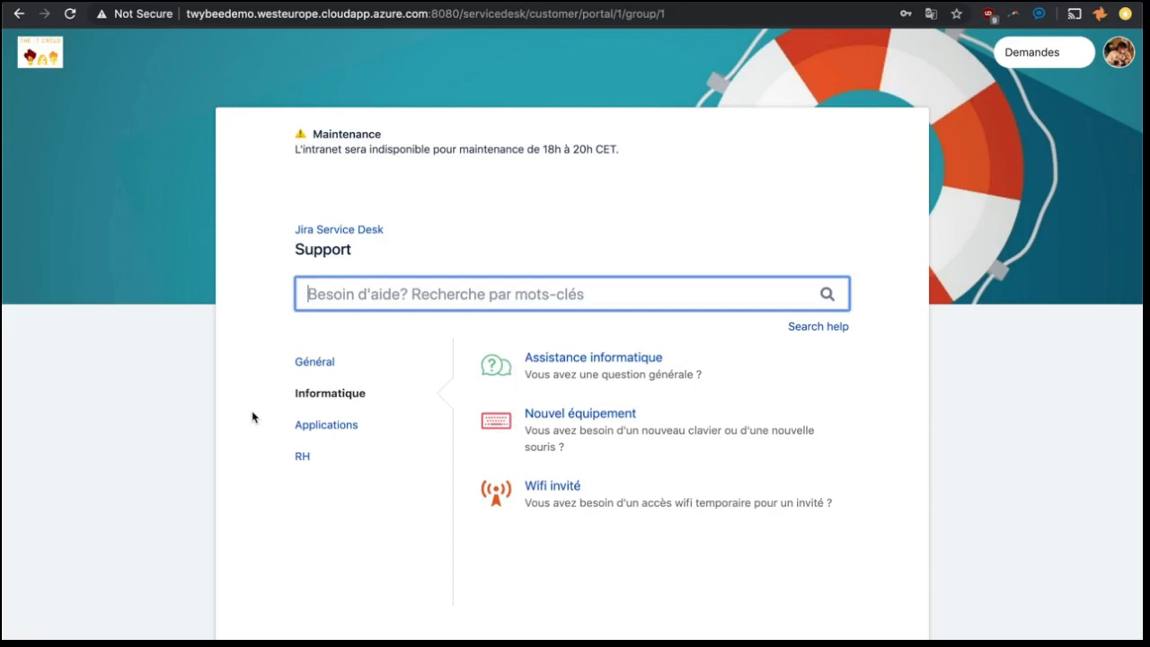
pyautogui.click(311, 433)
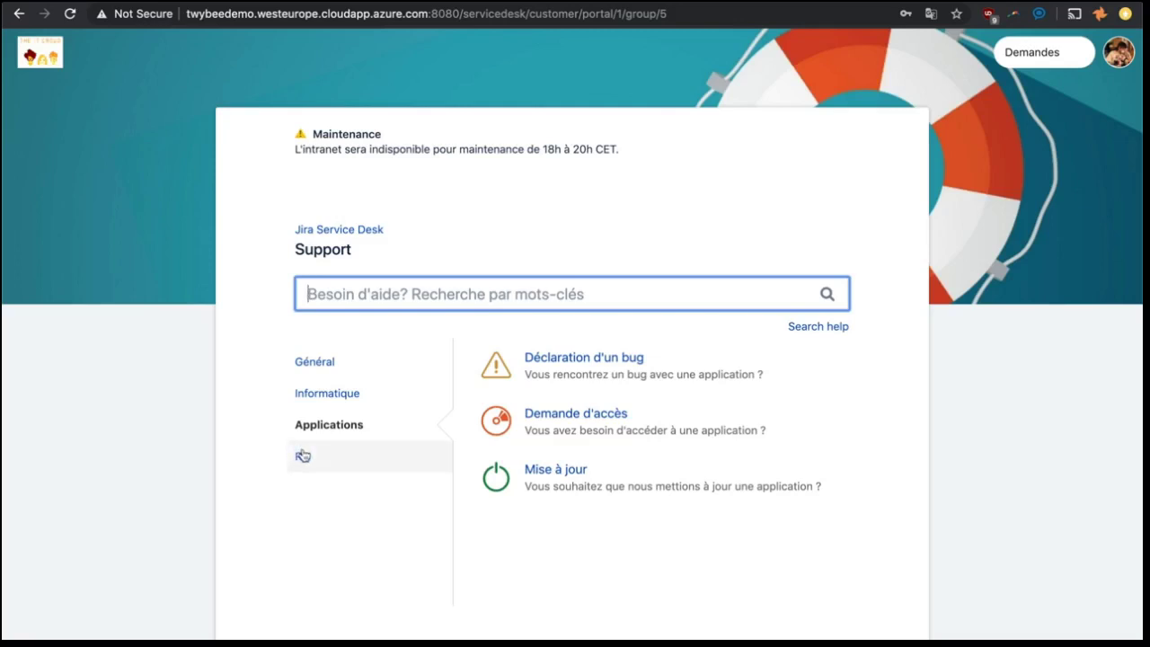
pyautogui.click(303, 455)
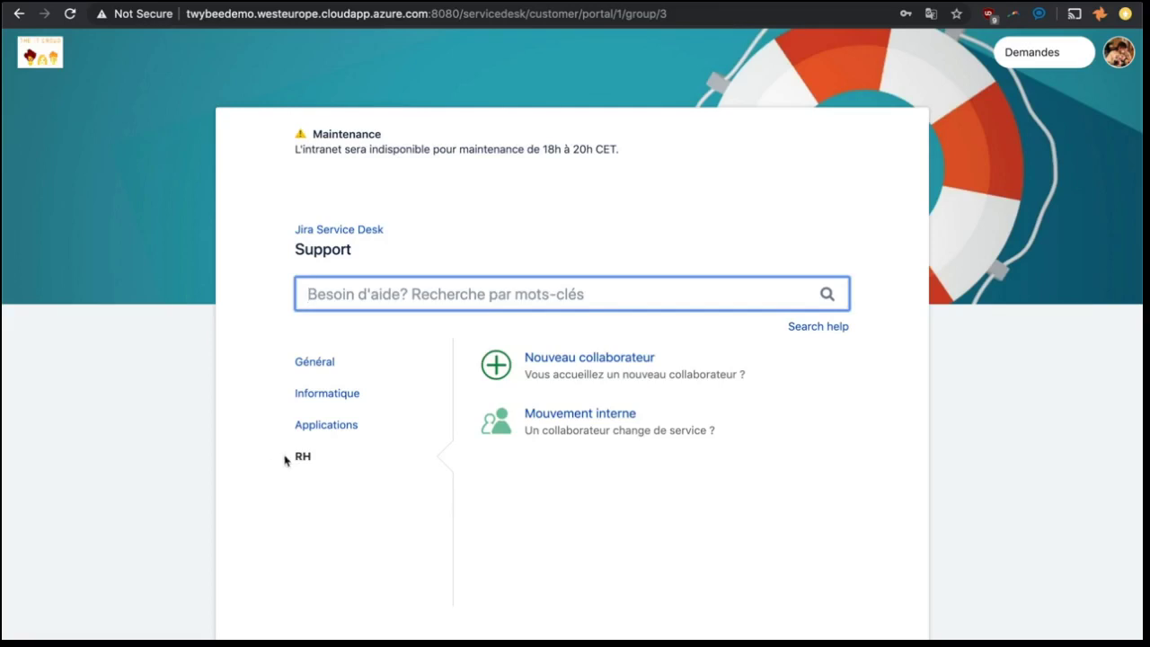
pyautogui.click(333, 368)
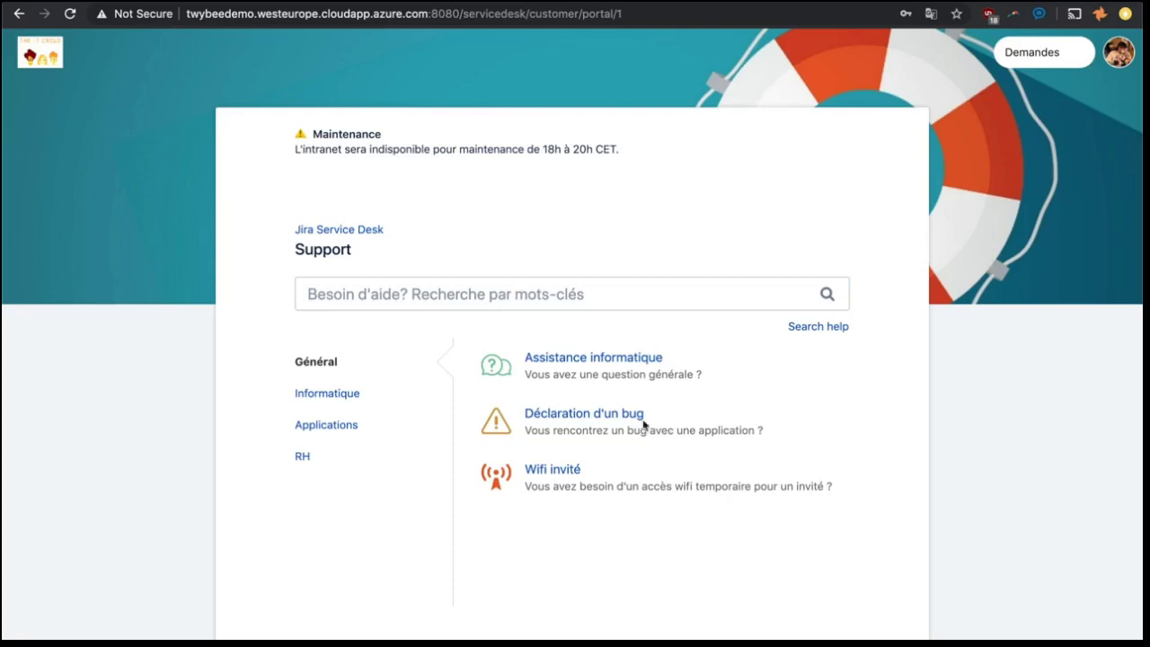
# Step: Start a "Déclaration d'un bug" request titled "Impossible d'envoyer un email" and dismiss the suggested solutions
pyautogui.click(600, 416)
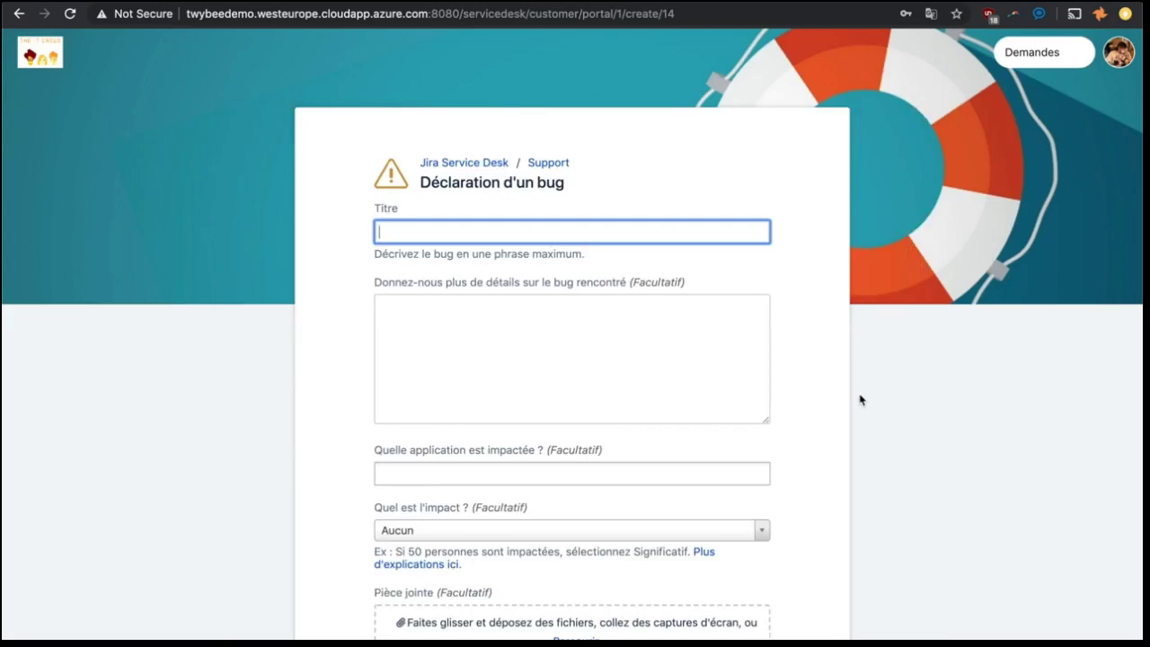
pyautogui.write("Impossible d'envoyer un email")
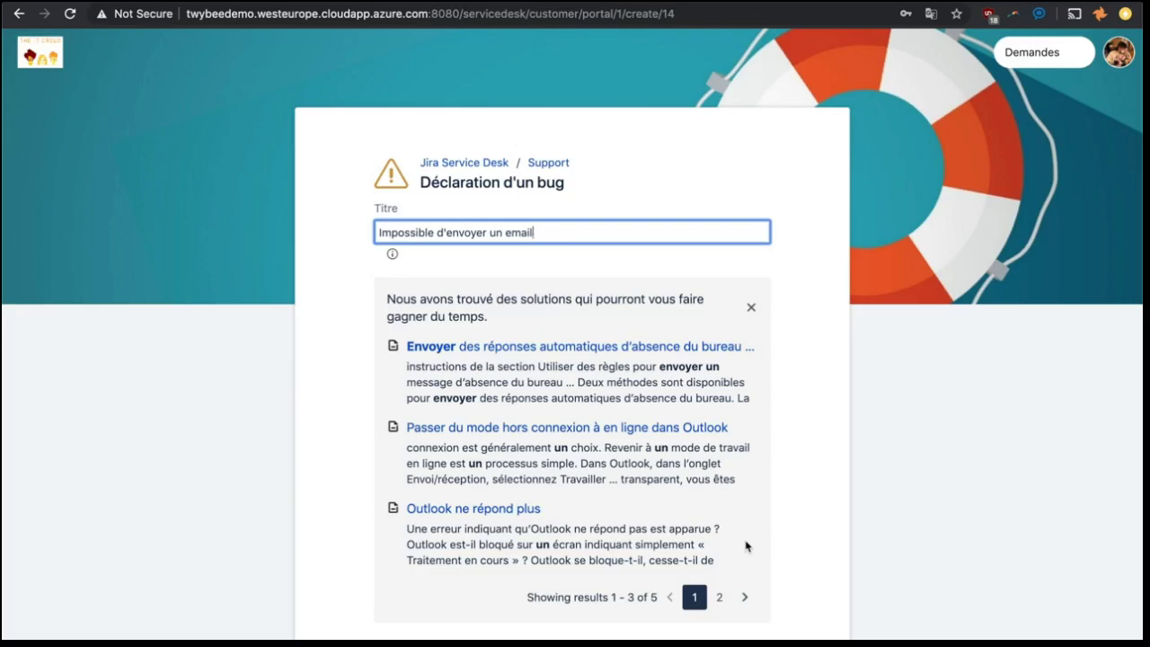
pyautogui.click(750, 307)
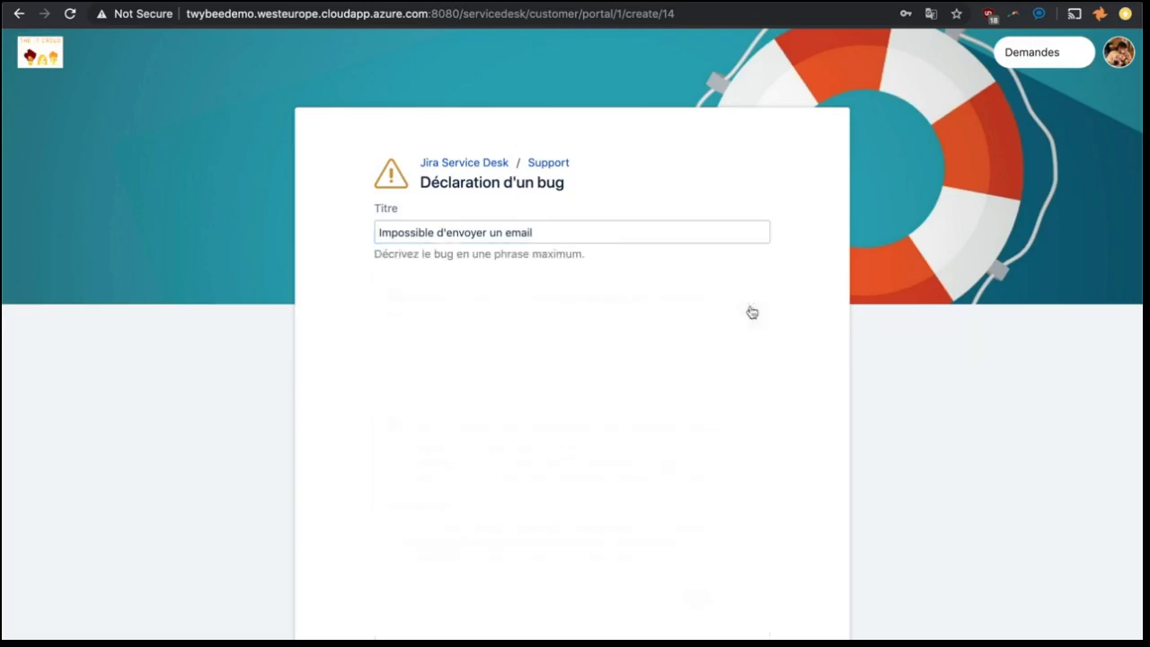
# Step: Enter "Erreur 500 à l'envoi d'un email" as the details of the bug
pyautogui.click(754, 340)
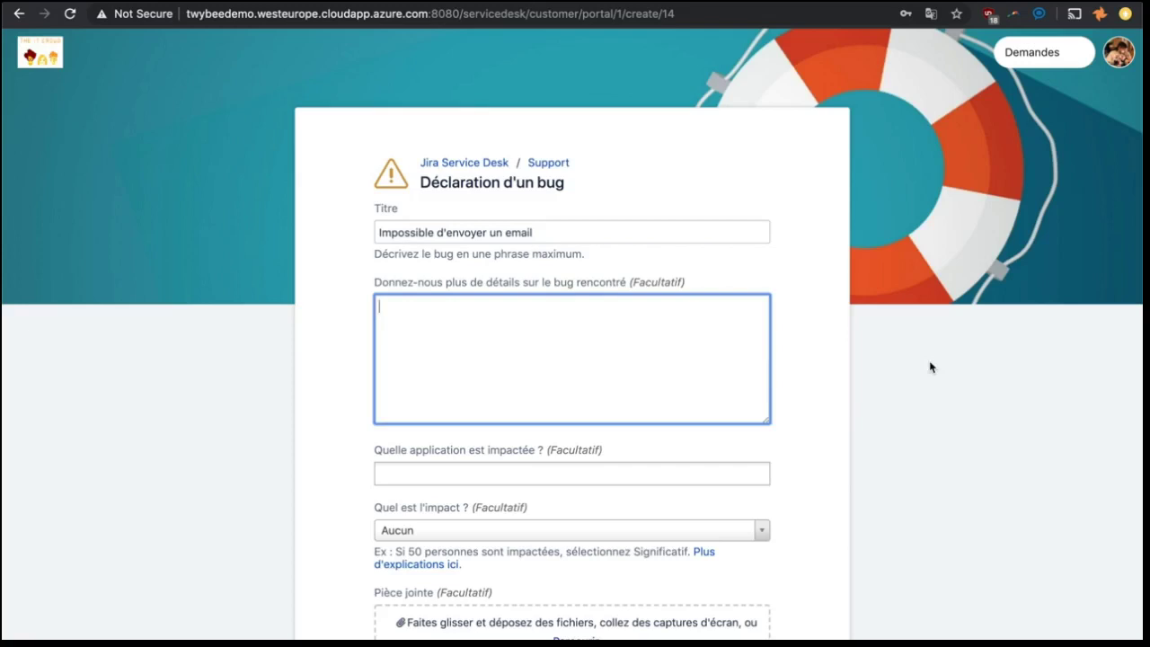
pyautogui.write('J')
pyautogui.press('BackSpace')
pyautogui.write("Erreur 500 à l'envoi")
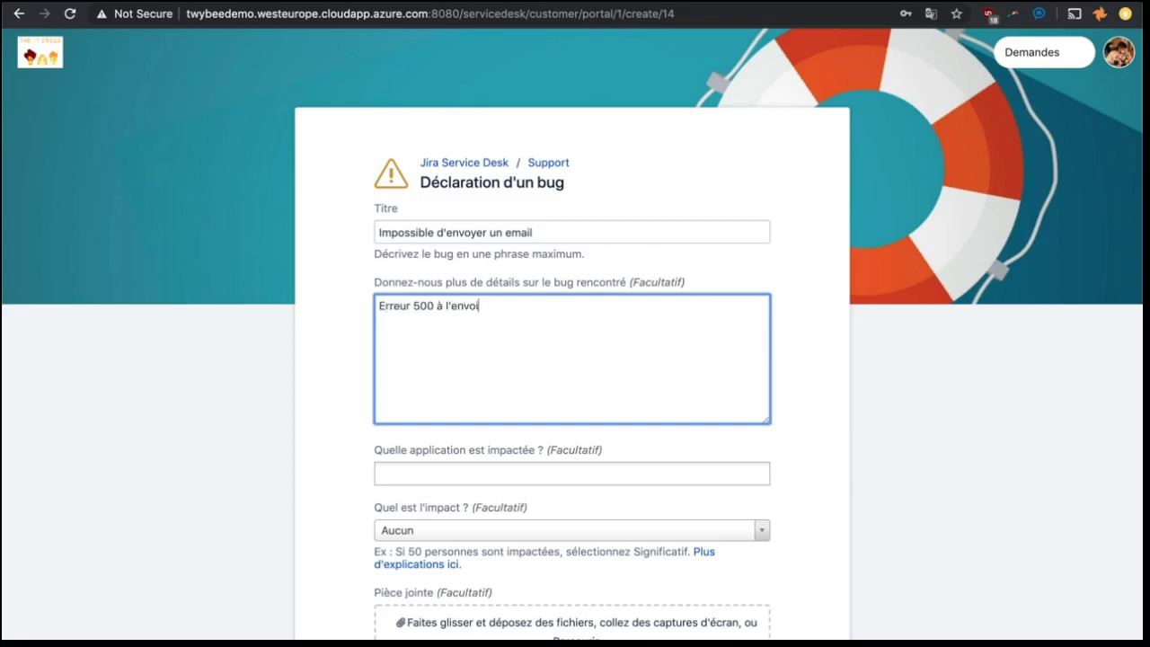
pyautogui.write(" d'un email")
# Step: Choose Outlook as the impacted application and set the impact to Mineur
pyautogui.scroll(-1, 802, 405)
pyautogui.click(742, 401)
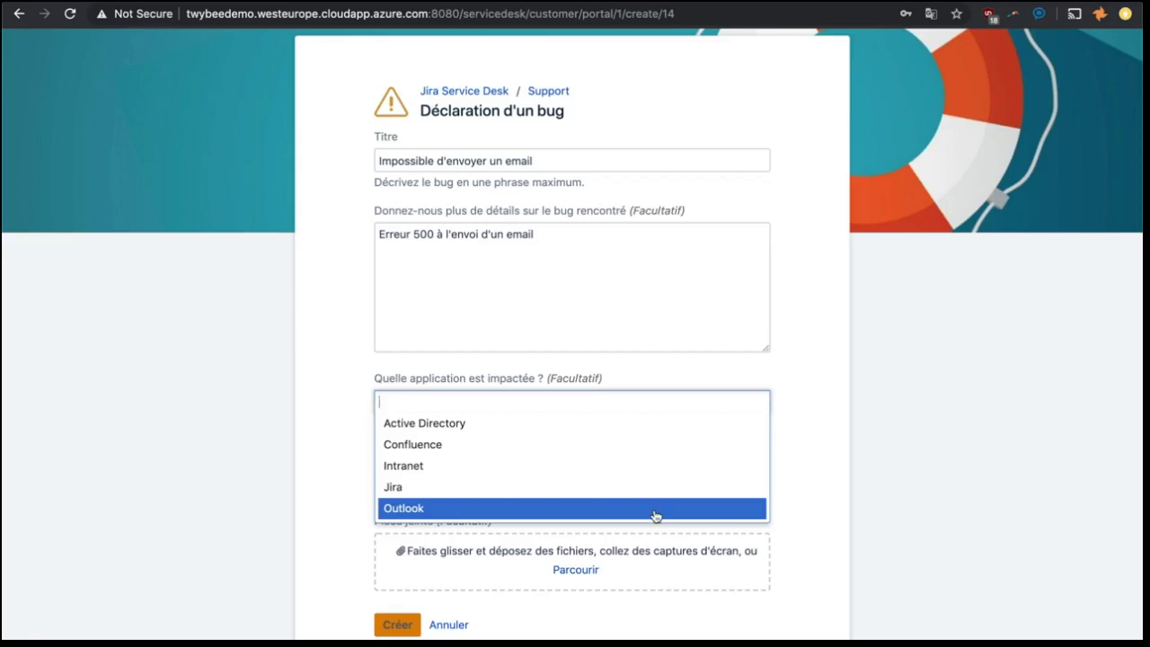
pyautogui.click(654, 516)
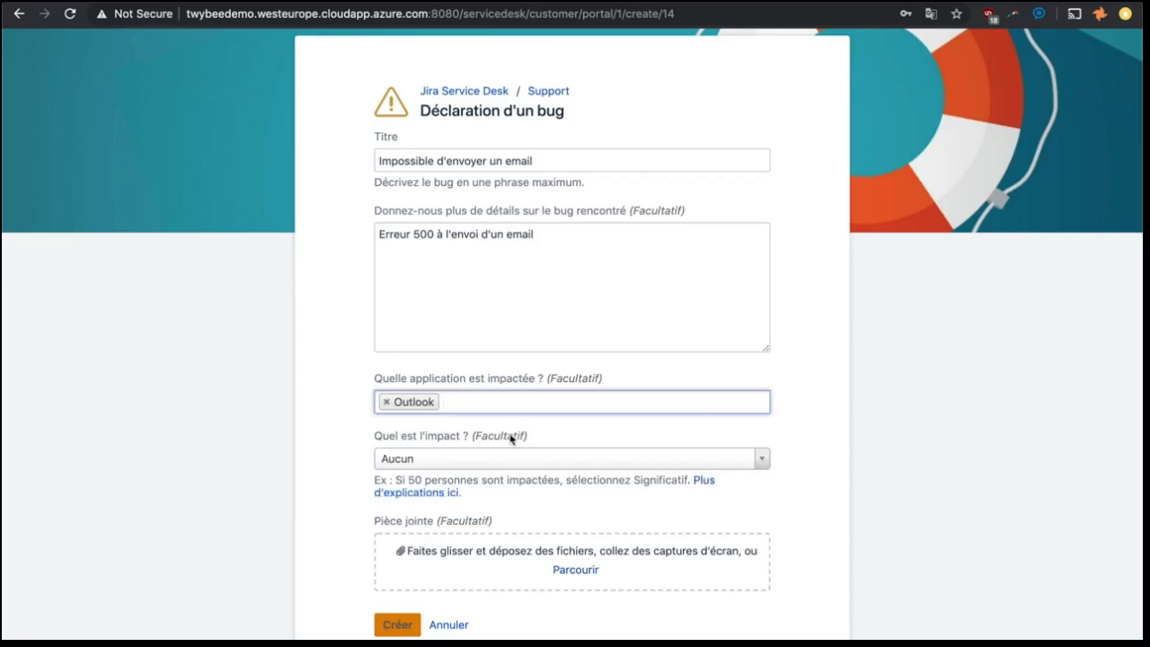
pyautogui.click(568, 459)
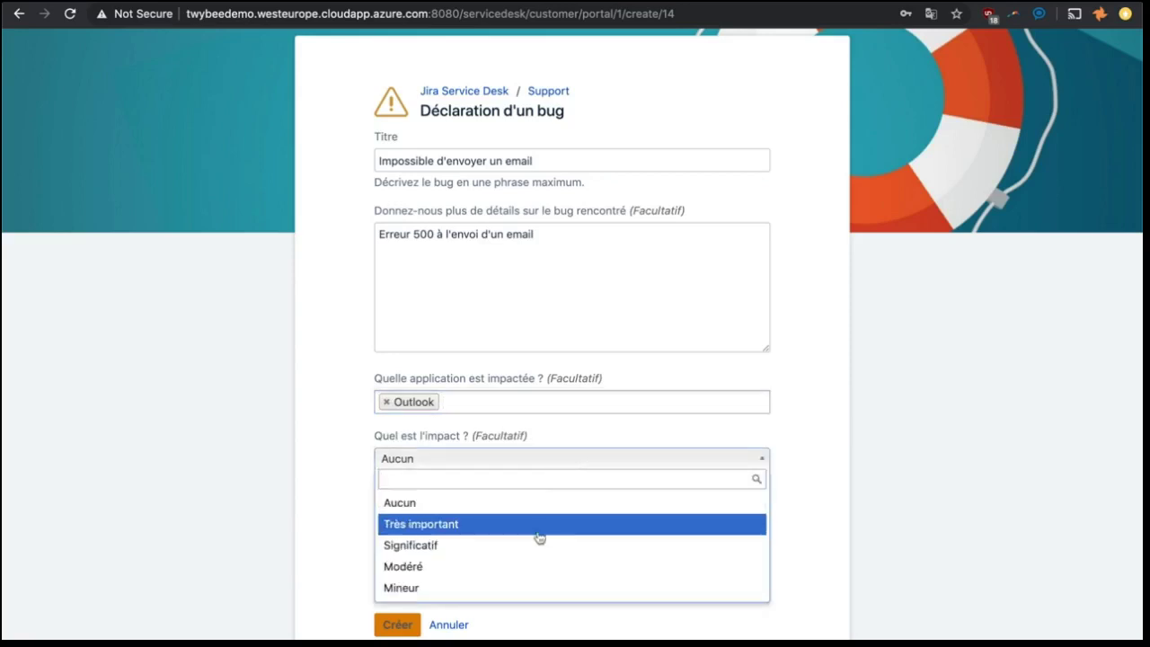
pyautogui.click(515, 585)
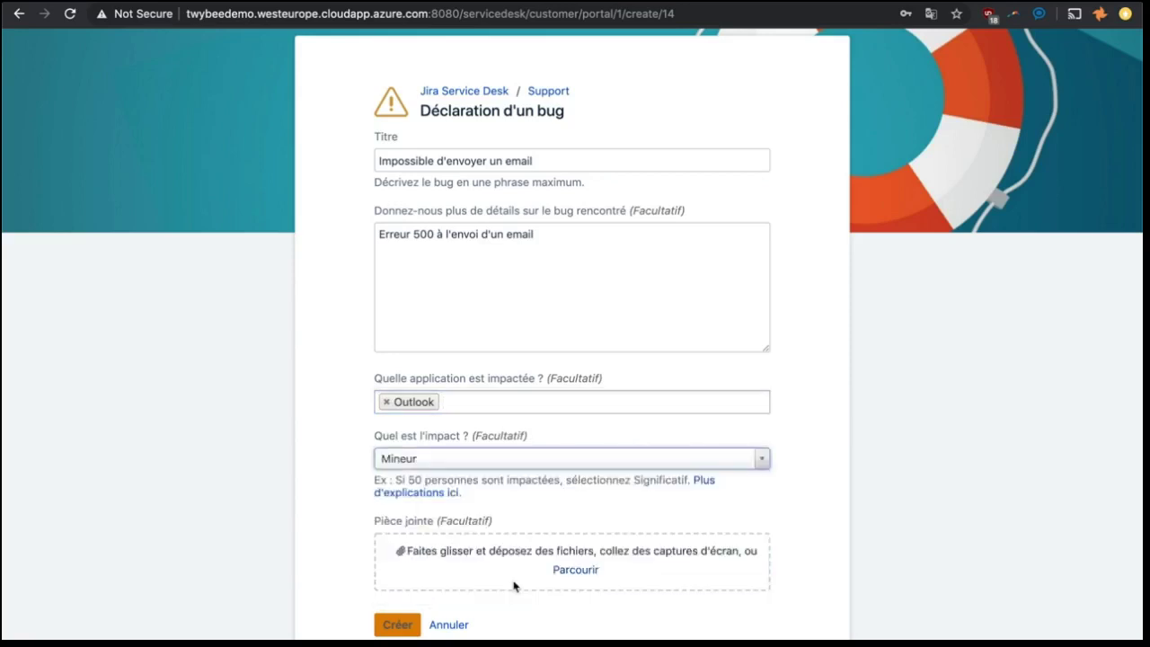
pyautogui.click(837, 480)
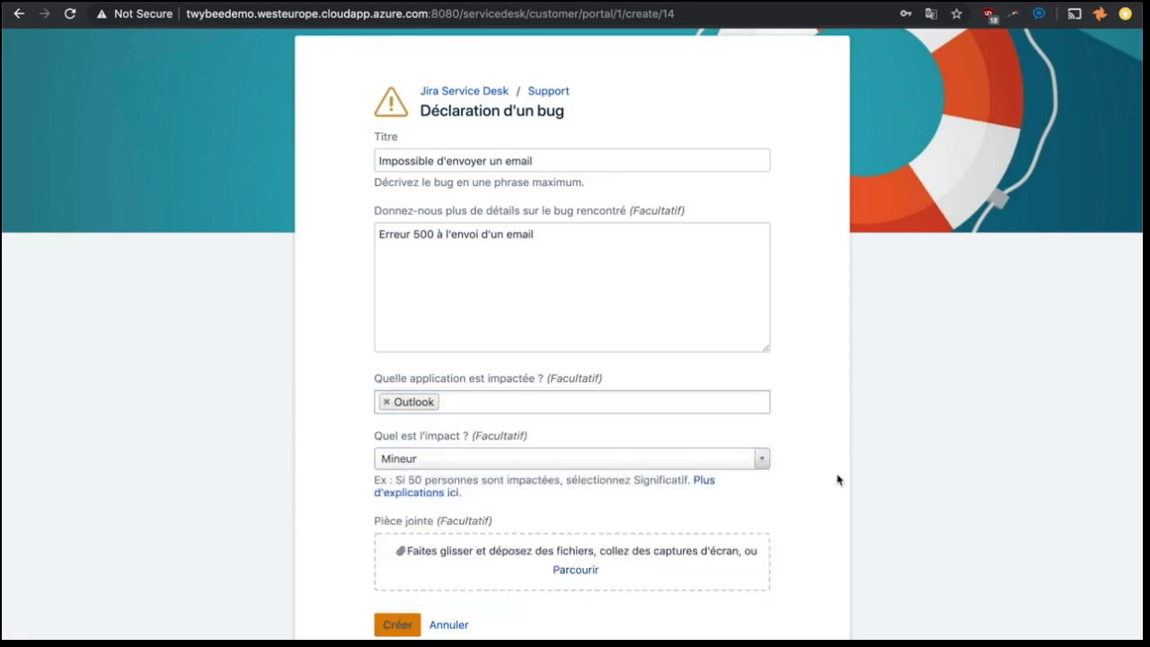
# Step: Attach erreur-outlook.jpg from the screenshot folder in Finder to the bug report
pyautogui.scroll(-1, 834, 477)
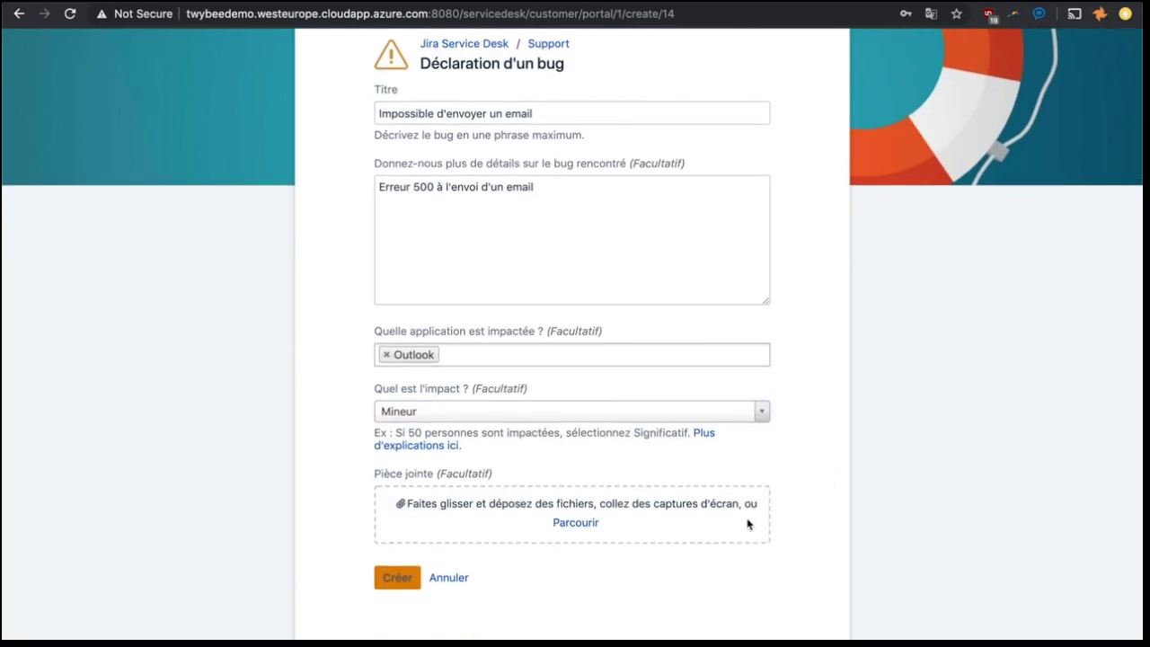
pyautogui.click(346, 631)
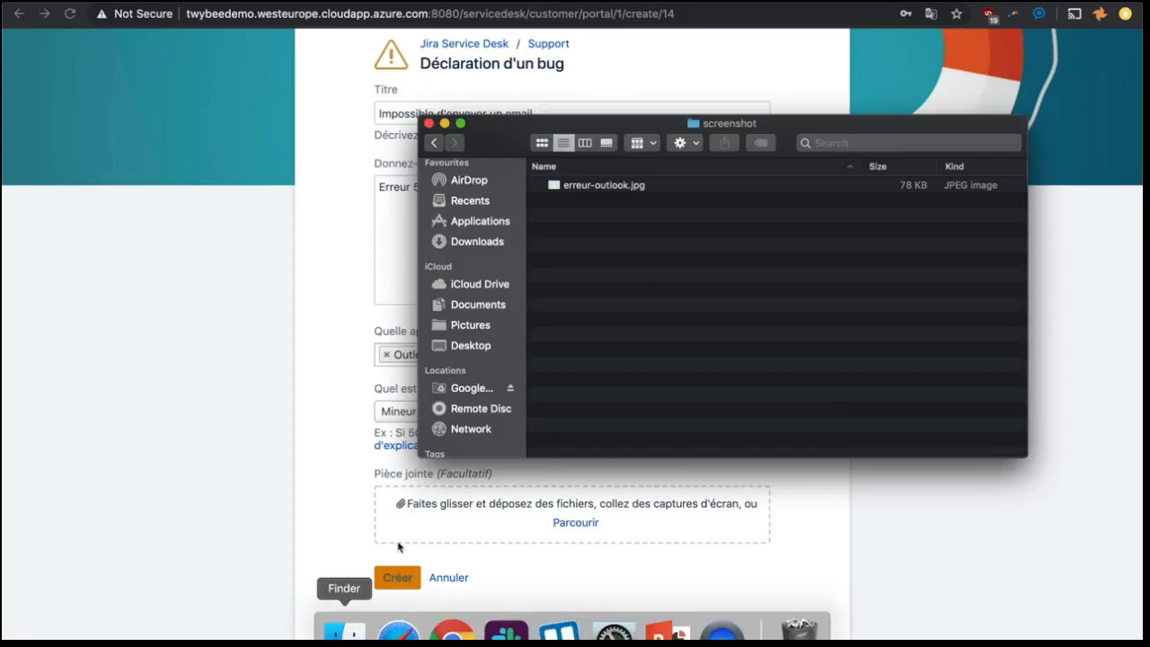
pyautogui.click(620, 186)
pyautogui.moveTo(670, 188); pyautogui.dragTo(468, 526)
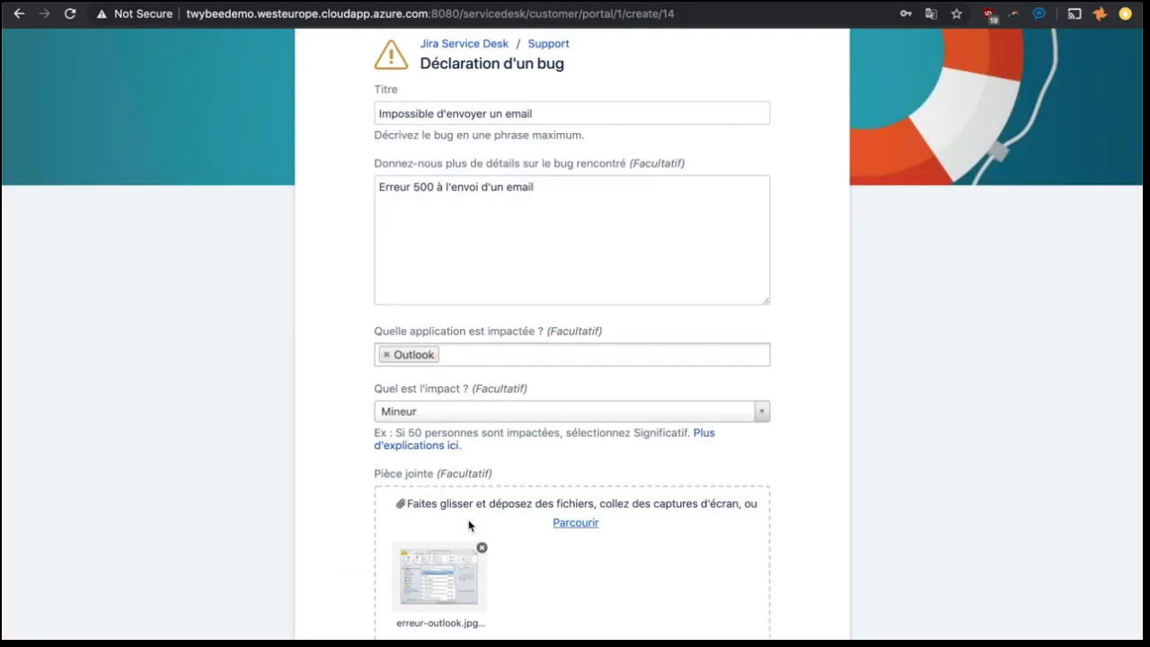
# Step: Review the completed bug report form and submit the request
pyautogui.scroll(-1, 826, 451)
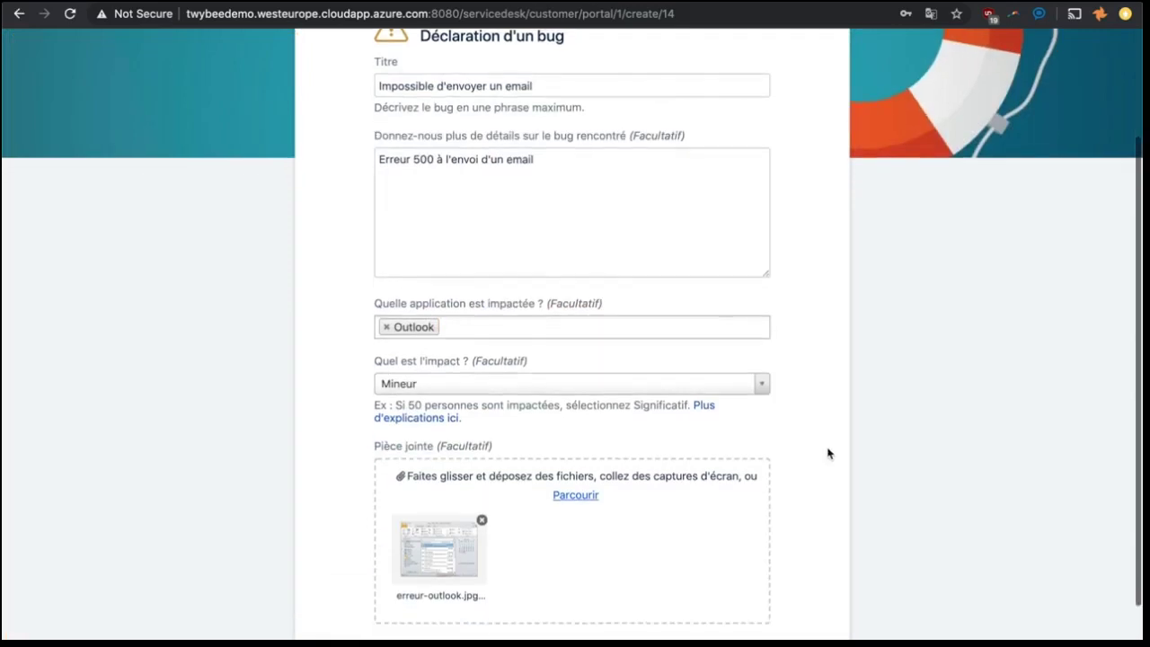
pyautogui.scroll(-1, 827, 452)
pyautogui.scroll(-1, 827, 453)
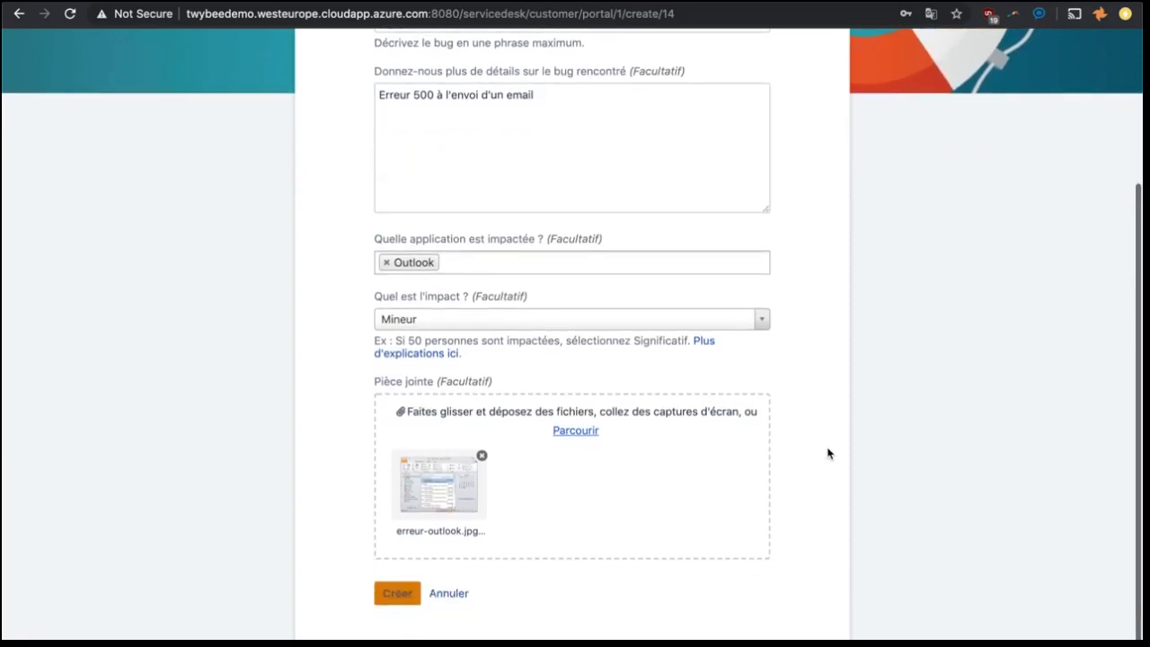
pyautogui.scroll(5, 827, 453)
pyautogui.scroll(-4, 827, 452)
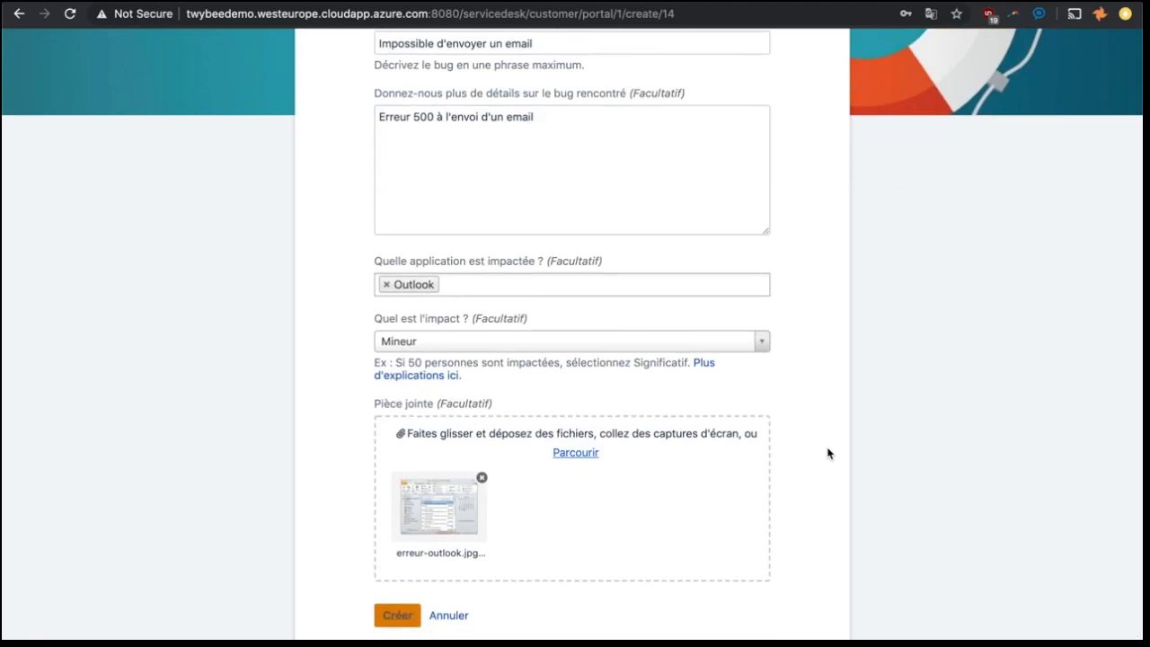
pyautogui.click(404, 625)
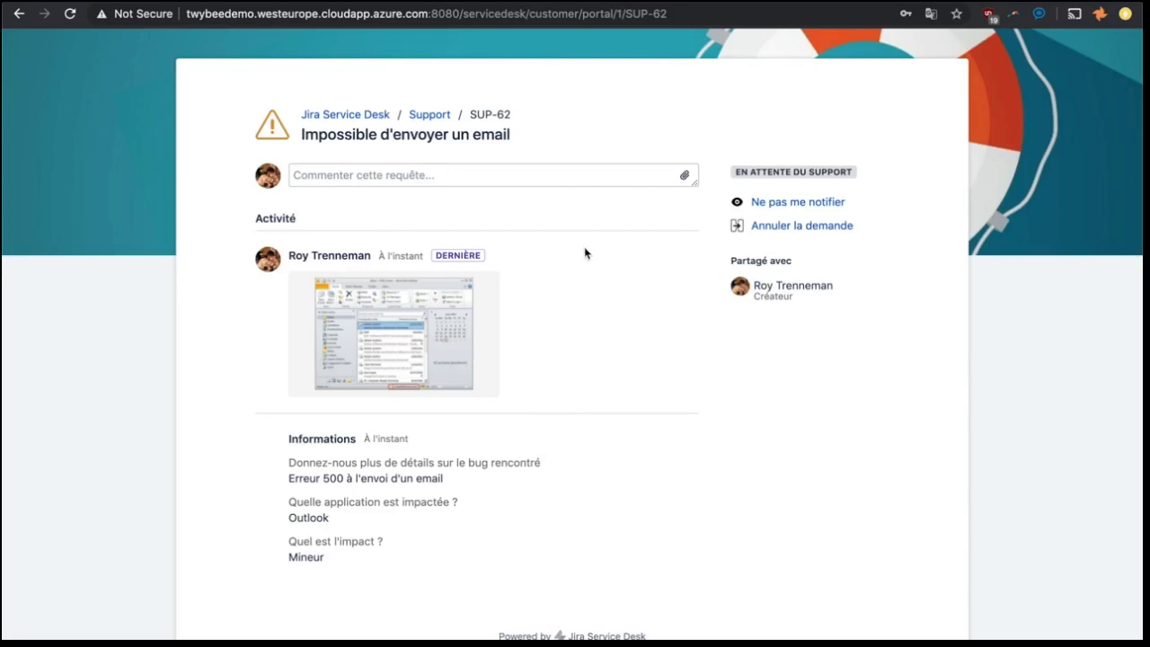
# Step: Add the comment "Ca ne fonctionne pas non plus depuis le webmail" to the submitted request
pyautogui.click(554, 170)
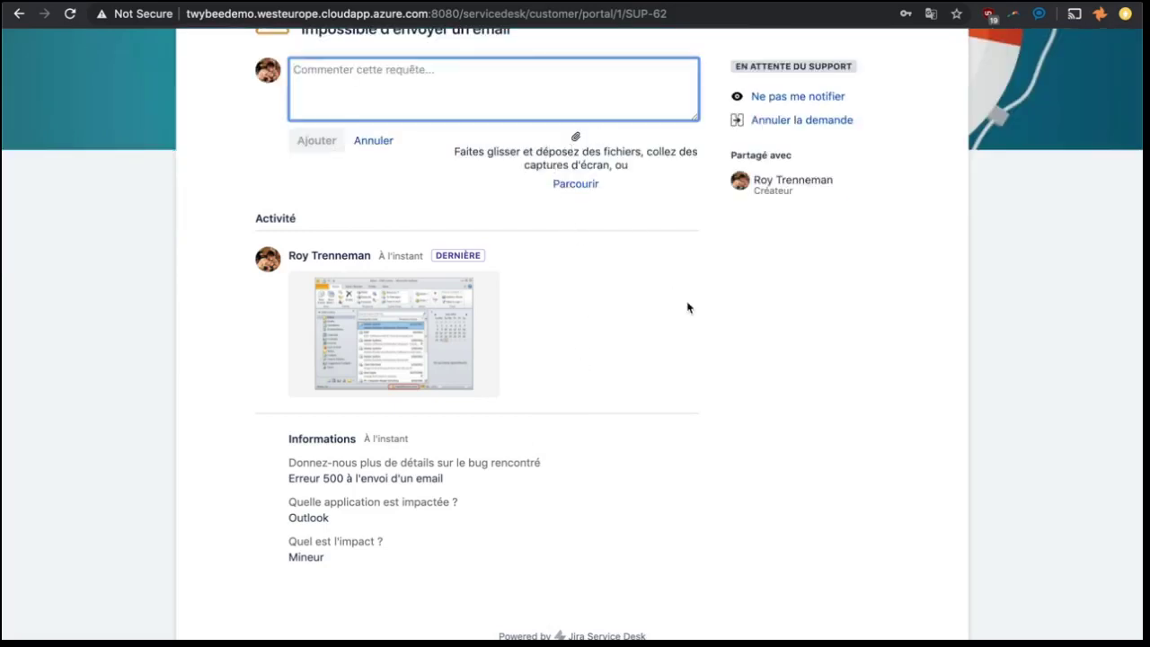
pyautogui.scroll(1, 691, 309)
pyautogui.write('Ca ne fonctio')
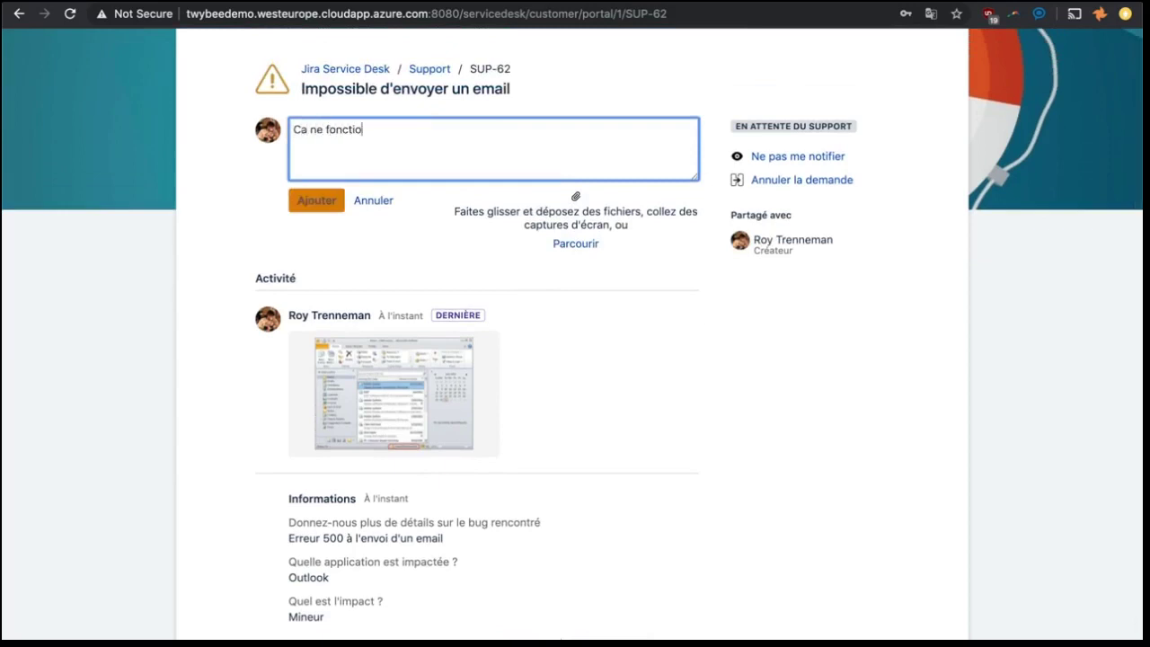
pyautogui.write('nne pas non plus depuis le web')
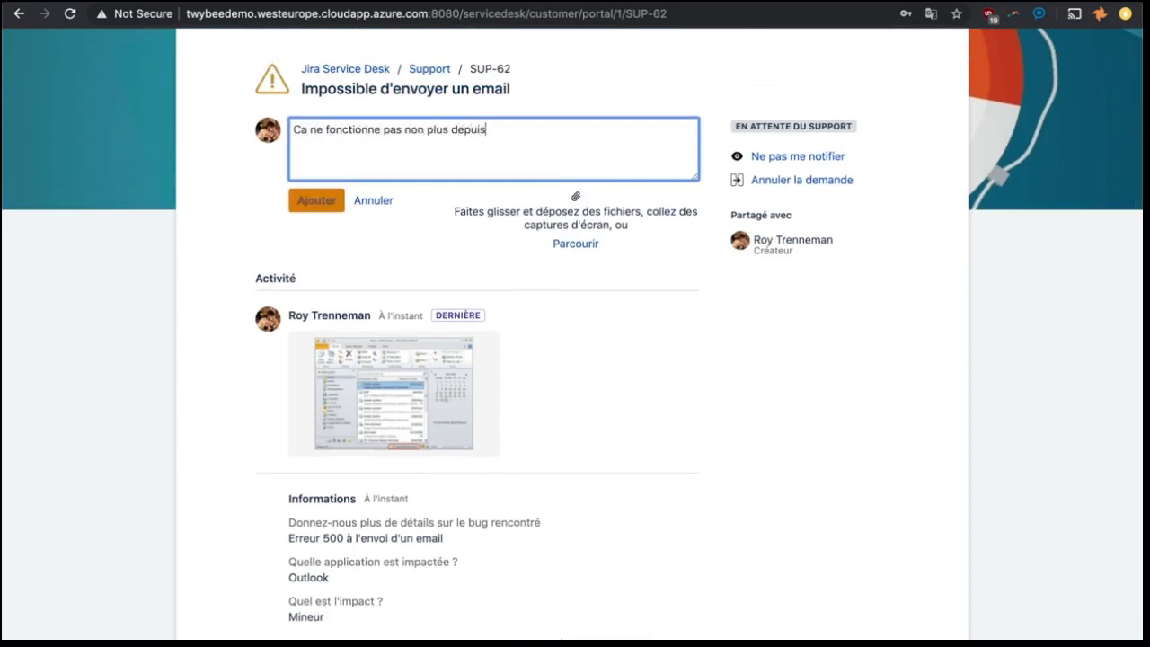
pyautogui.write('mail')
pyautogui.click(318, 210)
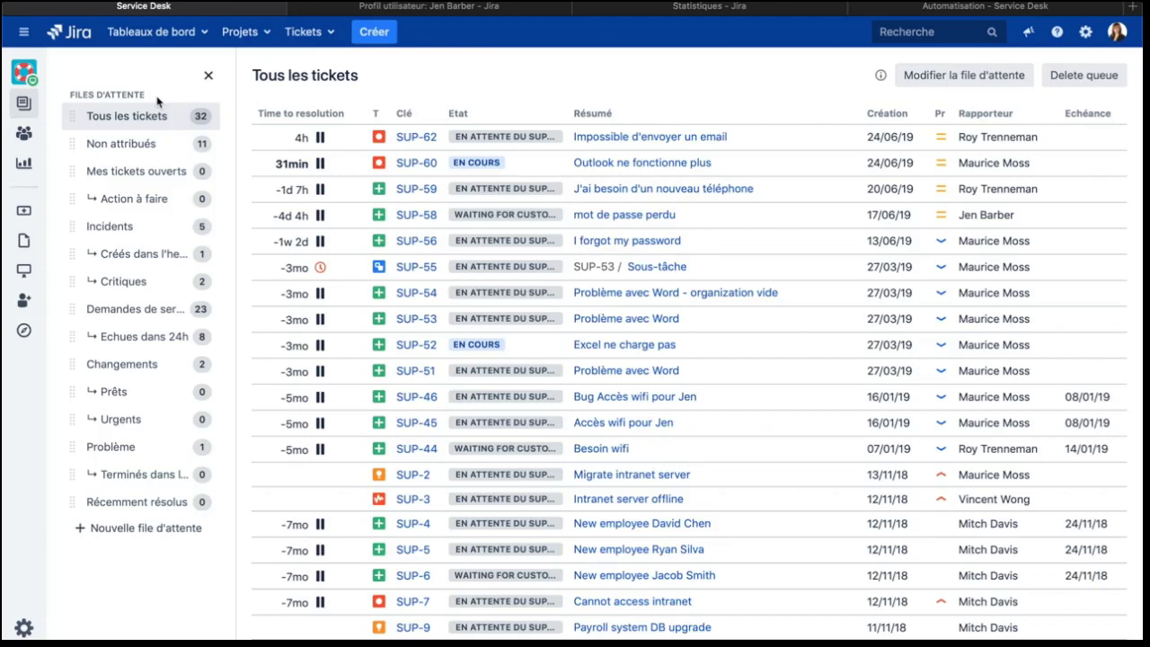
# Step: Look through the Non attribués queue and open the ticket "Impossible d'envoyer un email" from Tous les tickets
pyautogui.click(174, 145)
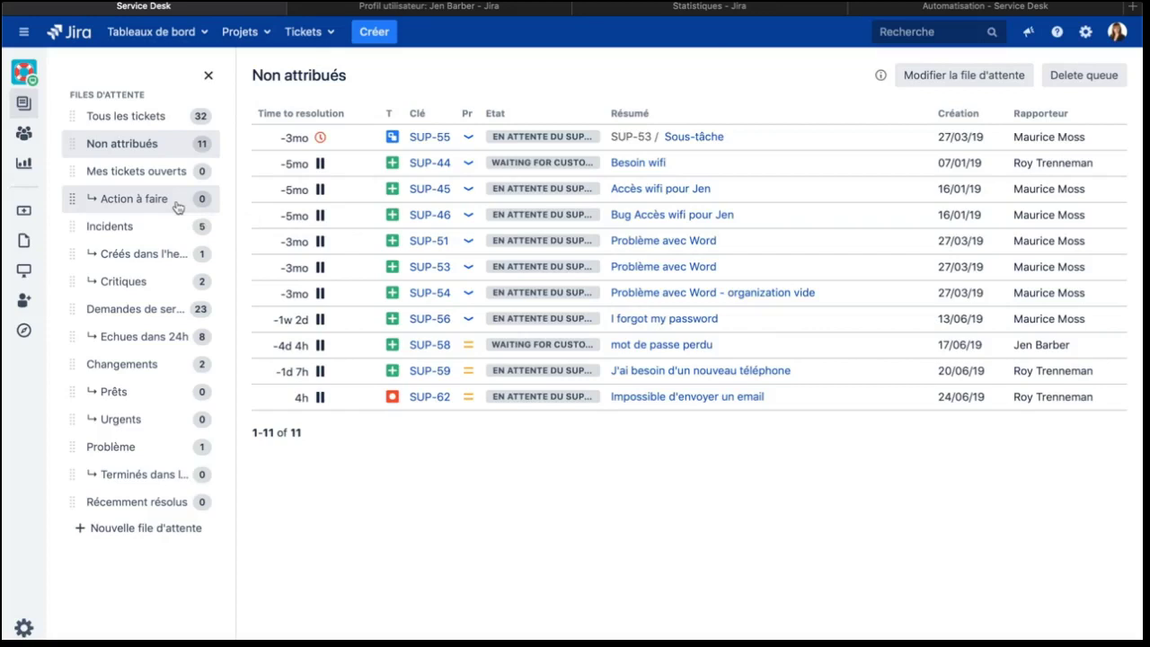
pyautogui.click(172, 119)
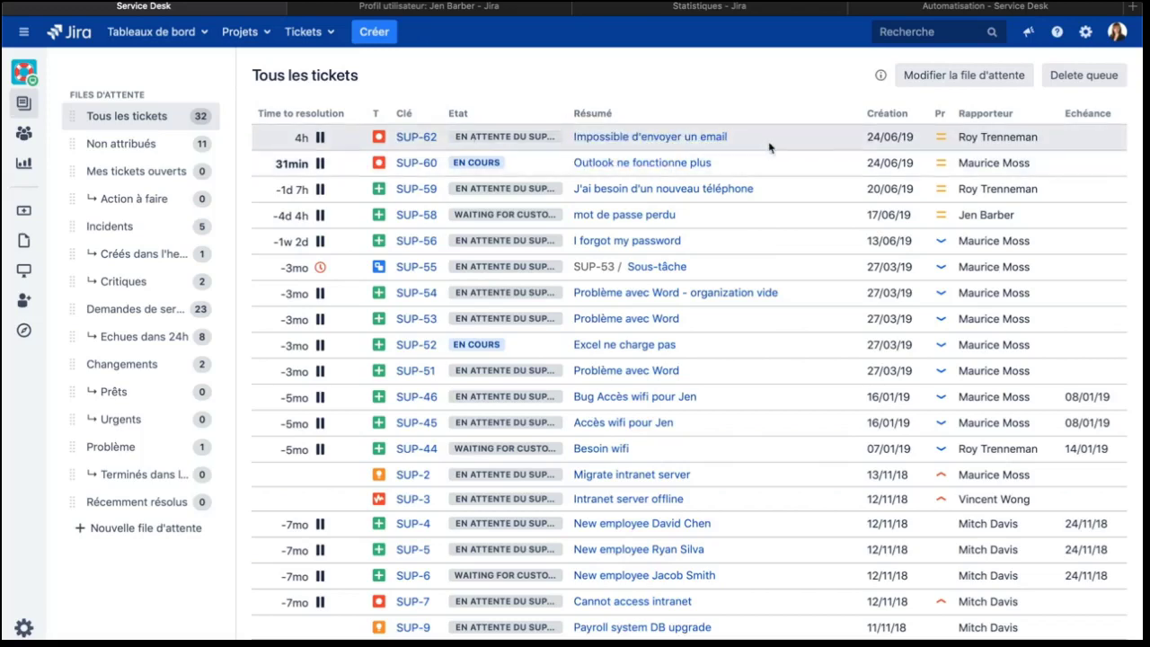
pyautogui.click(692, 144)
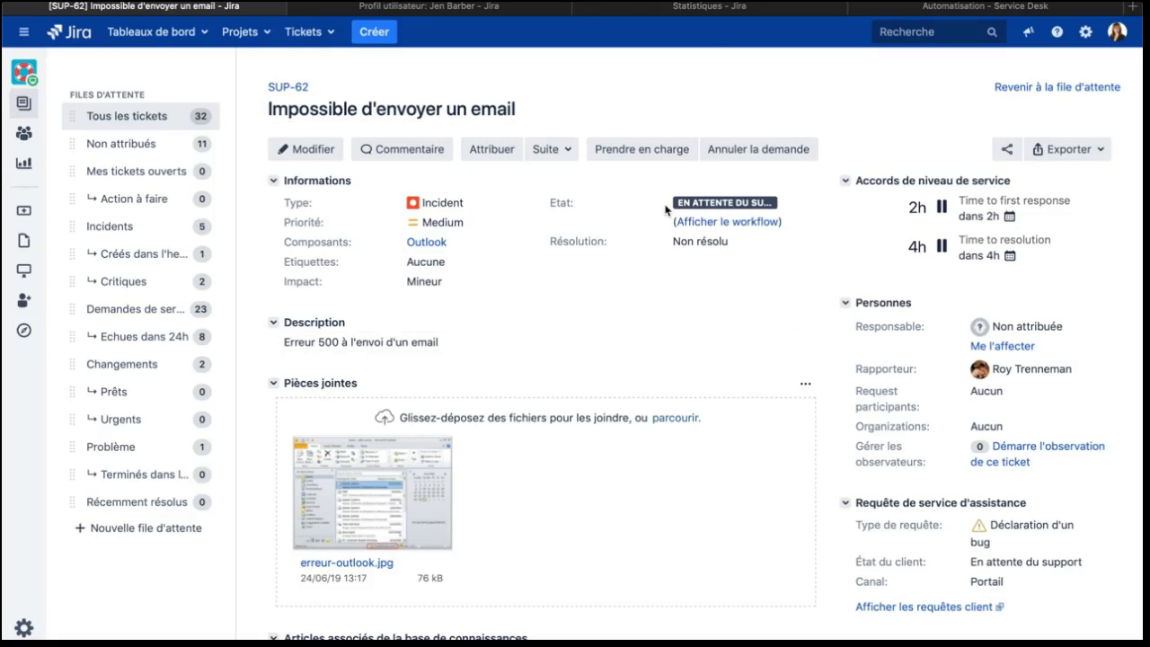
# Step: View the ticket's workflow diagram and take charge of the ticket with yourself as the assignee
pyautogui.click(744, 225)
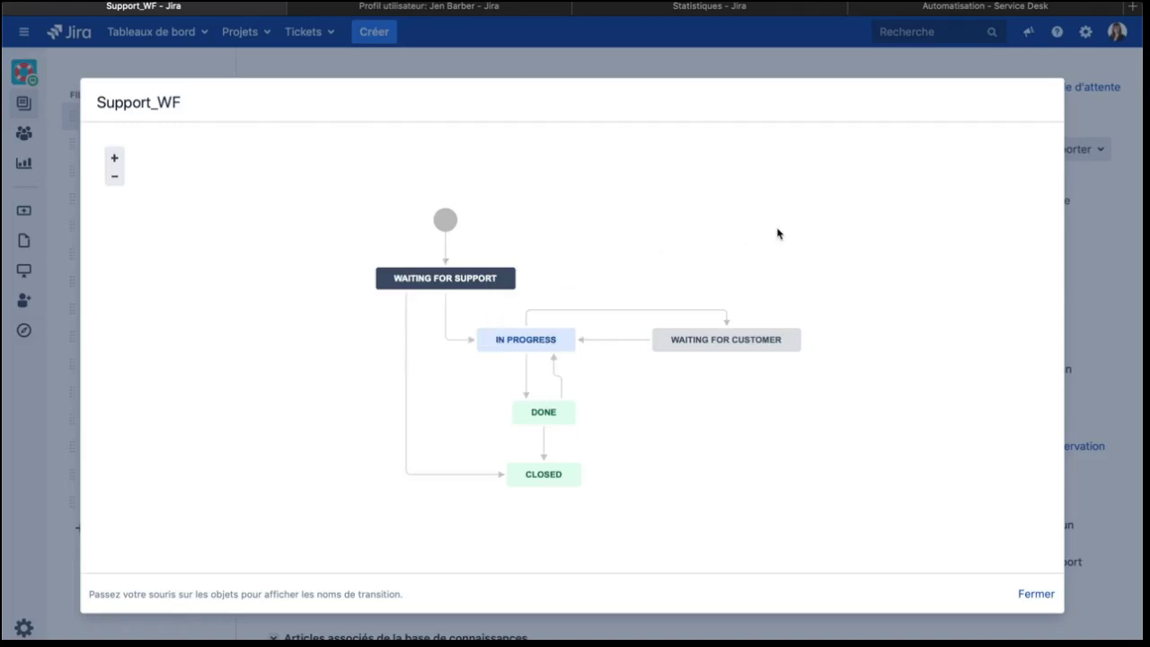
pyautogui.click(1031, 593)
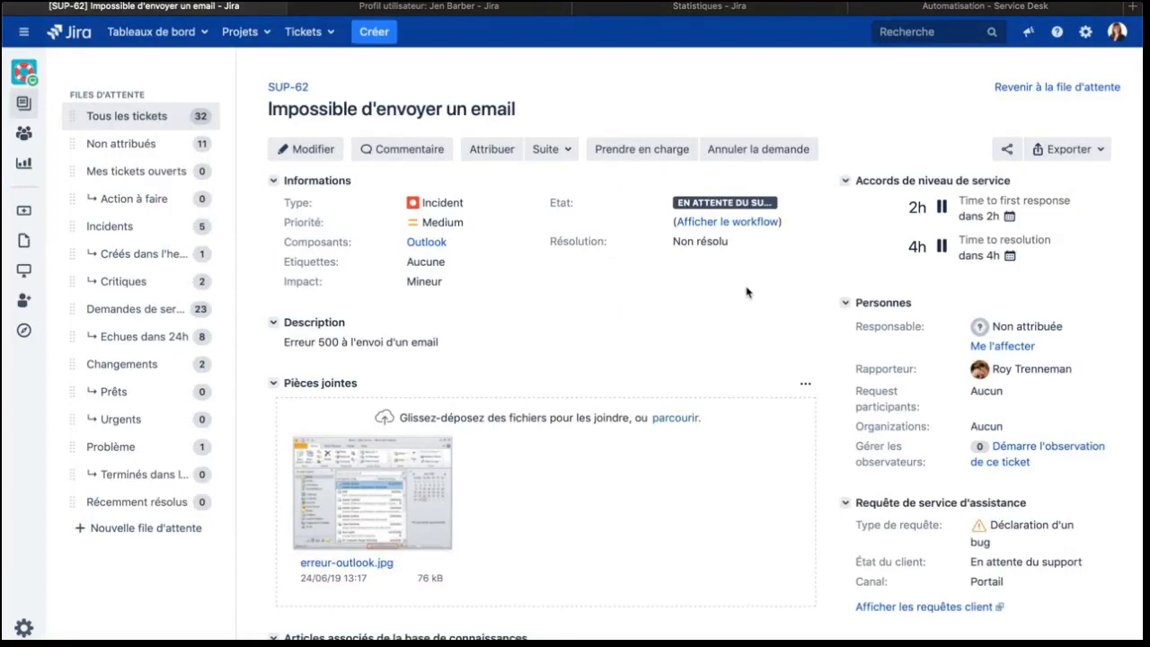
pyautogui.click(639, 152)
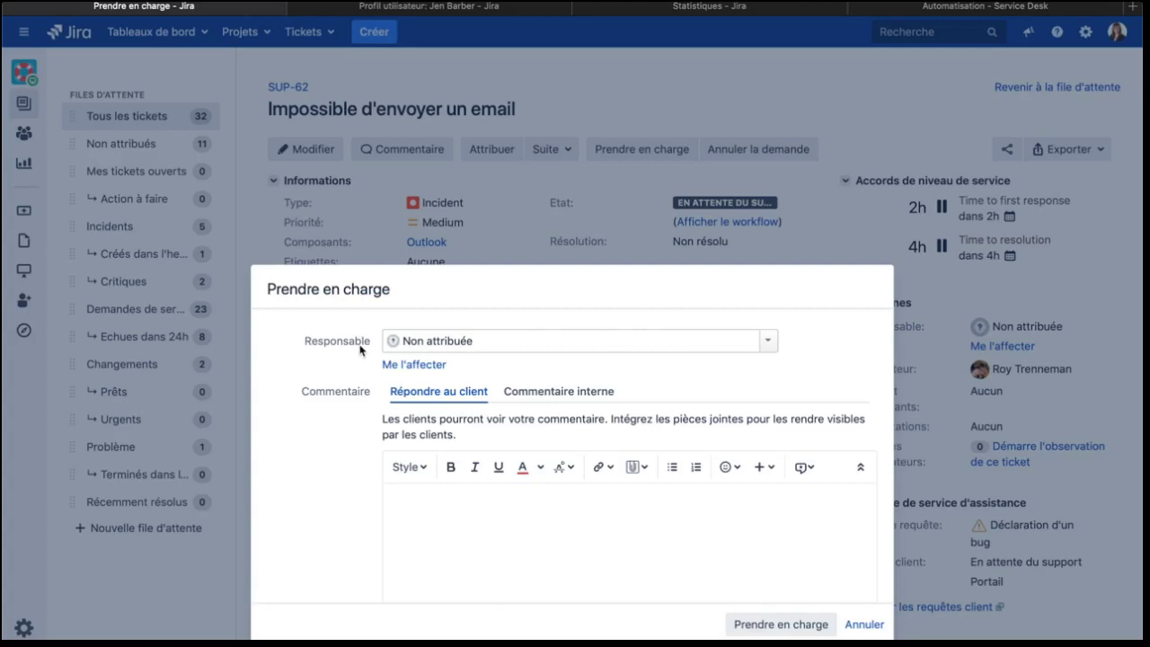
pyautogui.click(401, 363)
pyautogui.click(752, 625)
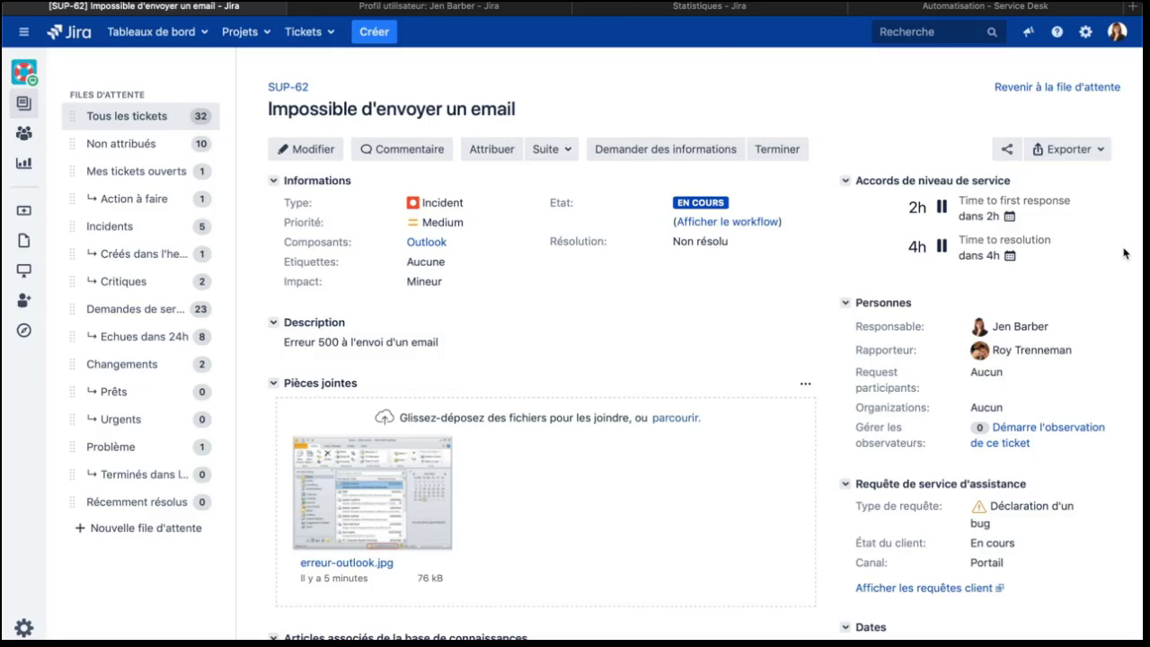
# Step: Post an internal comment on the ticket mentioning the colleague: "c'est la 3e fois qu'on m'ouvre ce type de ticket aujourd'hui, peux-tu regarder ?"
pyautogui.scroll(-5, 1123, 253)
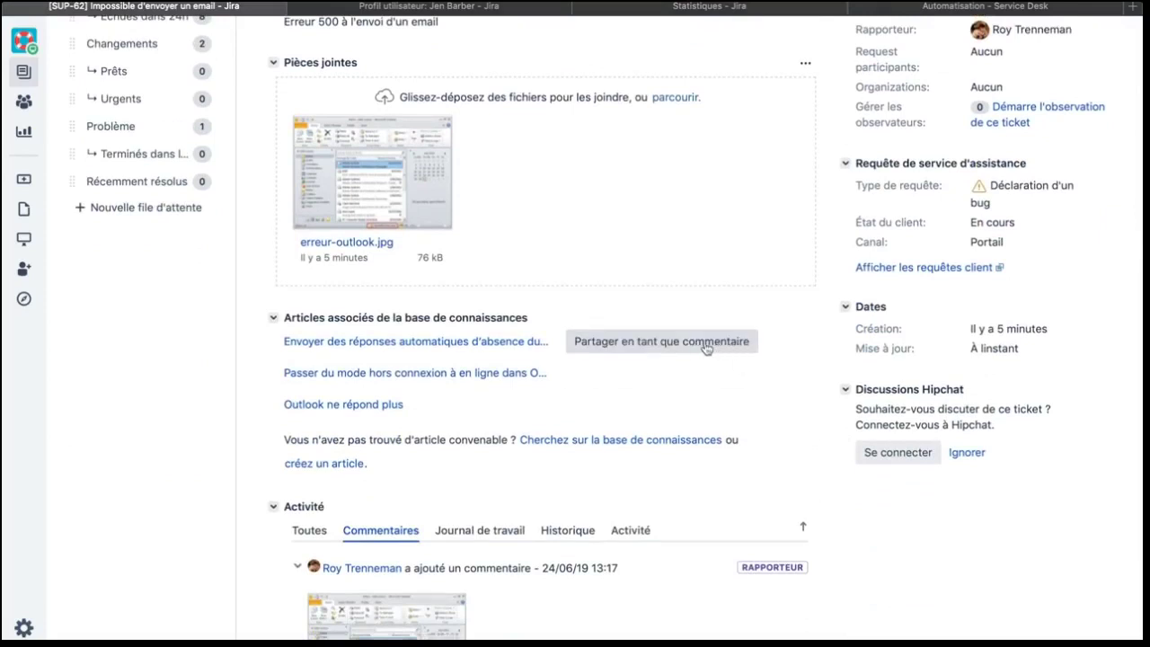
pyautogui.moveTo(713, 353)
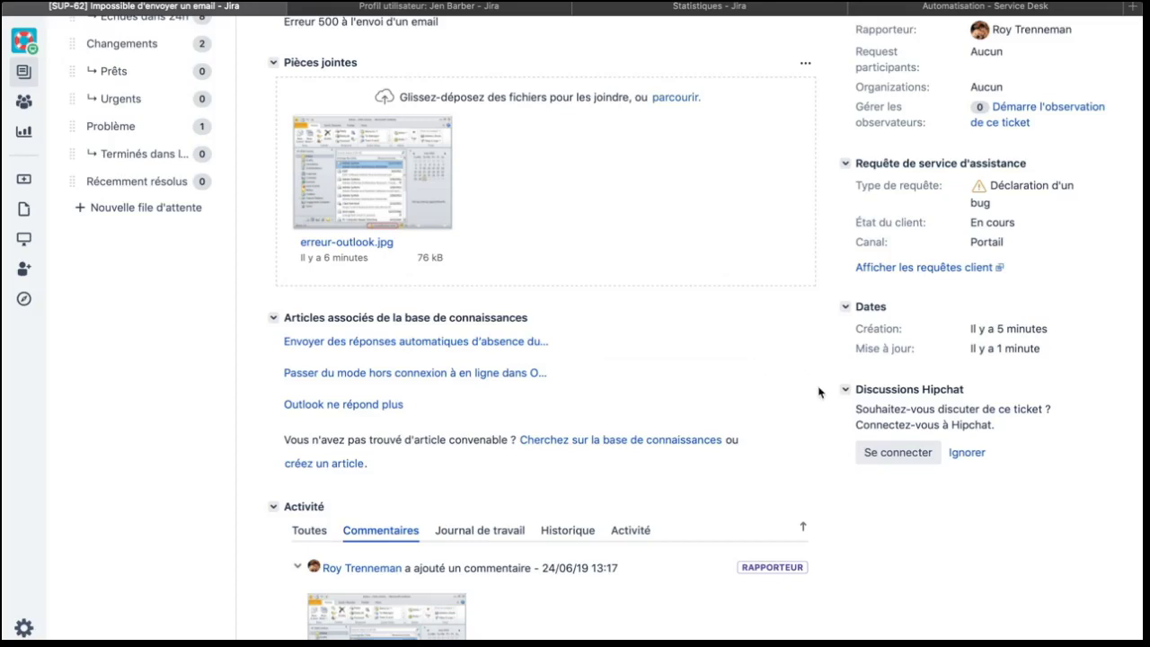
pyautogui.scroll(-5, 819, 391)
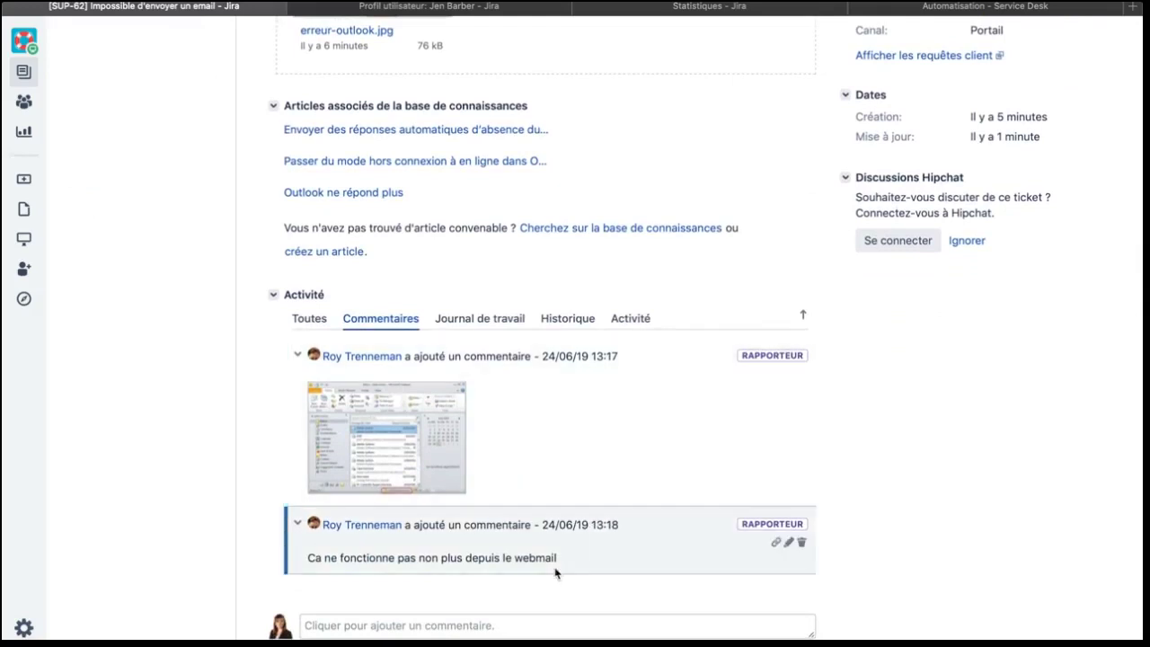
pyautogui.click(512, 622)
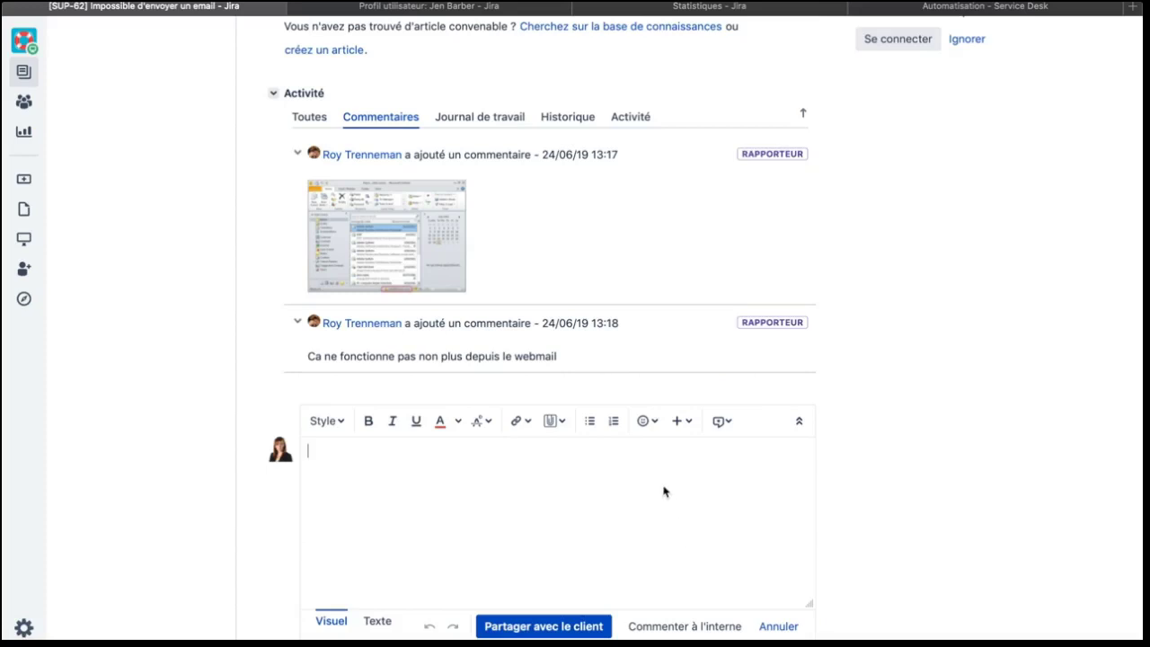
pyautogui.write('@mo')
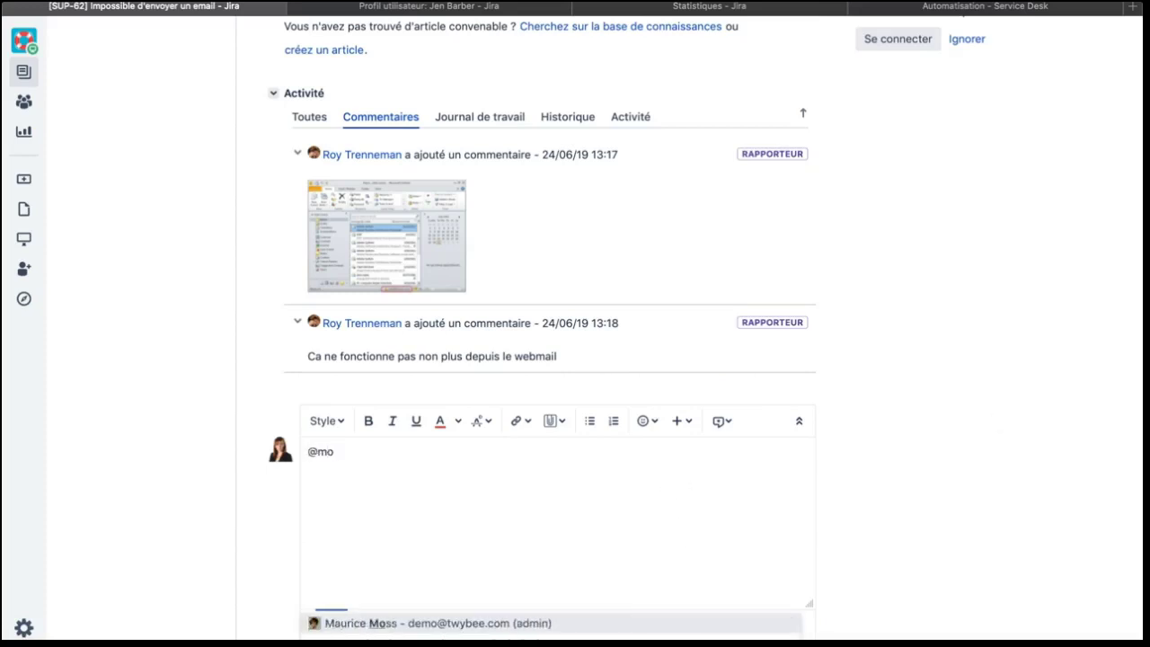
pyautogui.press('Return')
pyautogui.write("c'est la ")
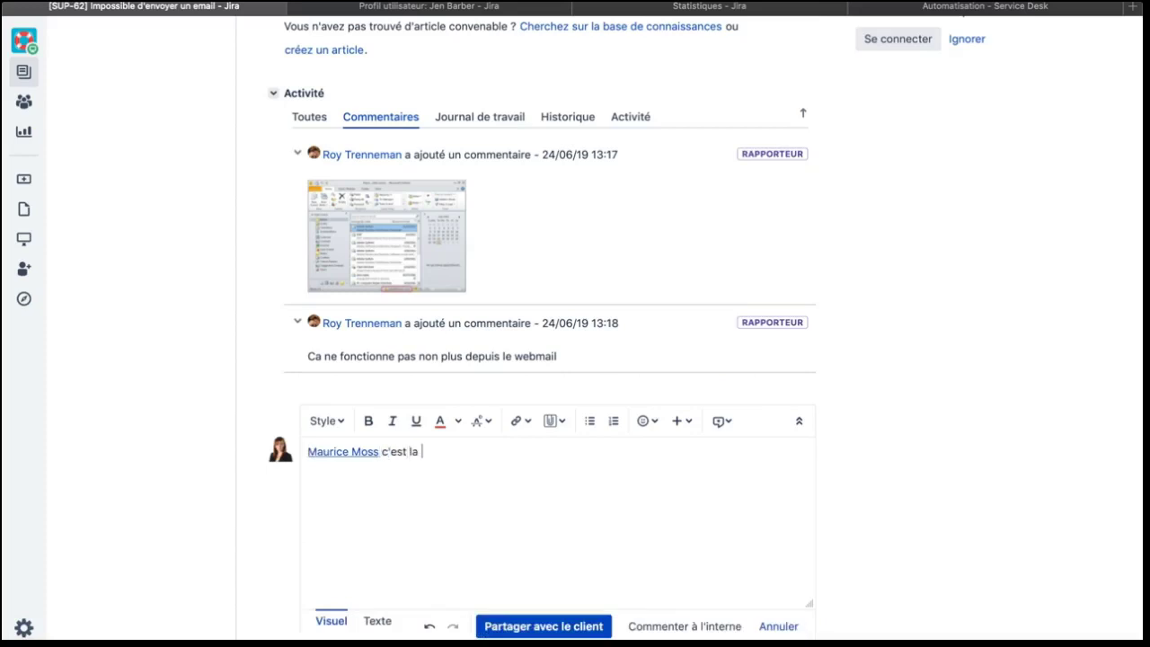
pyautogui.write("3e fois qu'on m'ouvre ce ty")
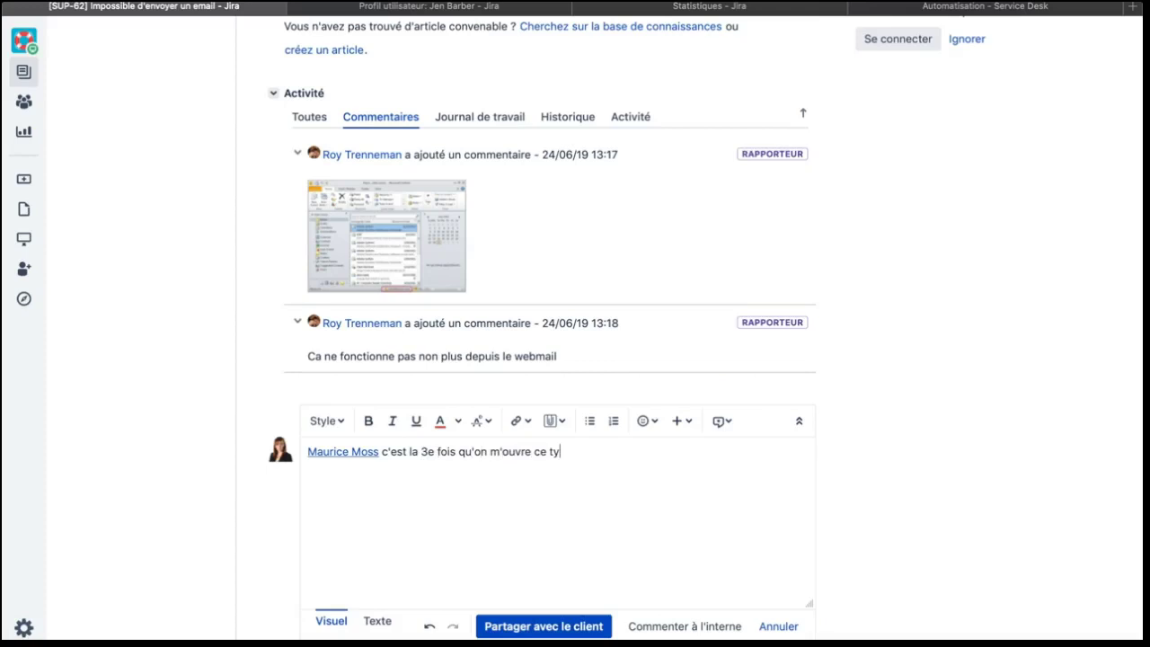
pyautogui.write("pe de ticket aujourd'hui")
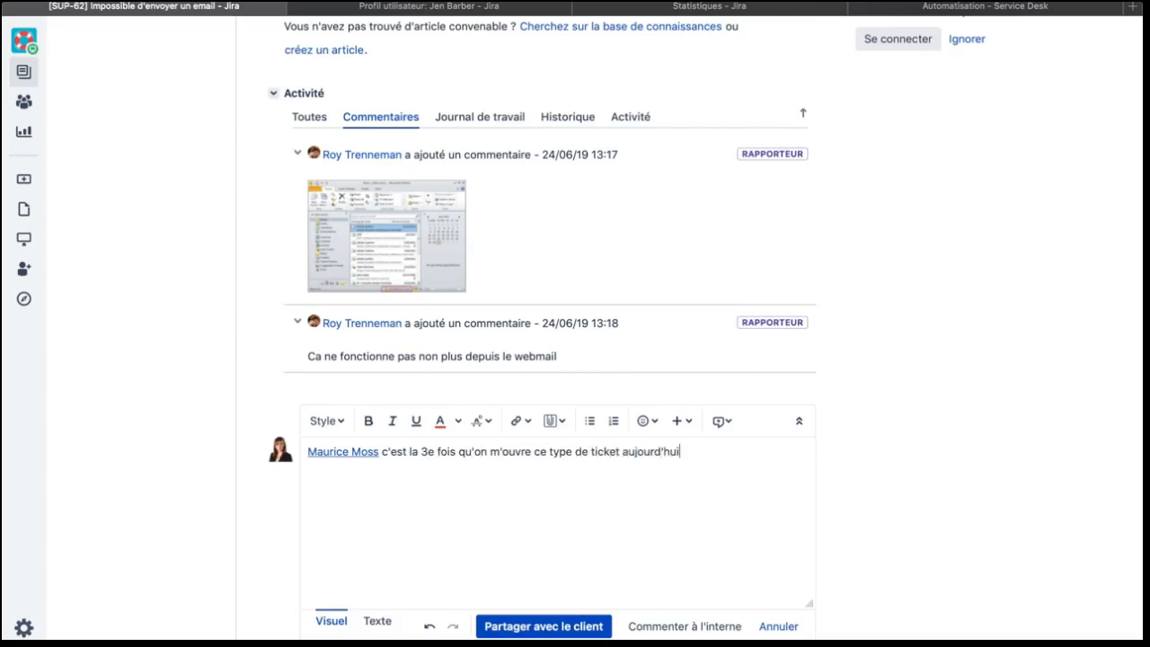
pyautogui.write(', peux-tu regarder ?')
pyautogui.click(724, 629)
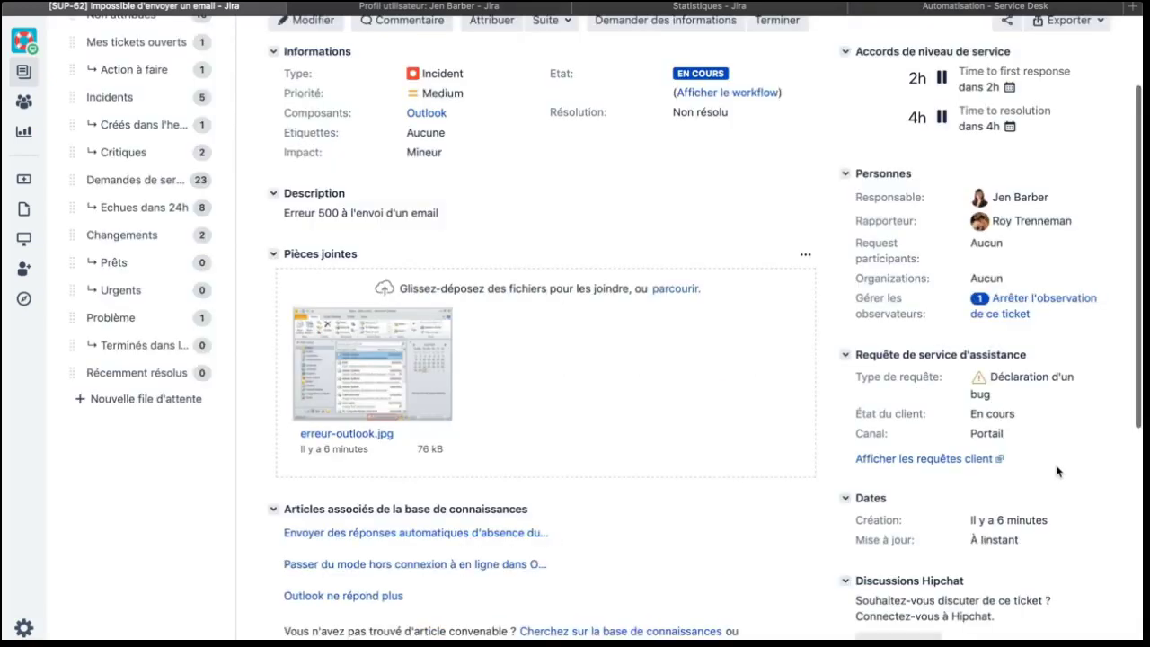
# Step: Start a new comment on the ticket and insert the predefined response Investigation Outlook
pyautogui.scroll(-5, 821, 569)
pyautogui.scroll(-1, 817, 572)
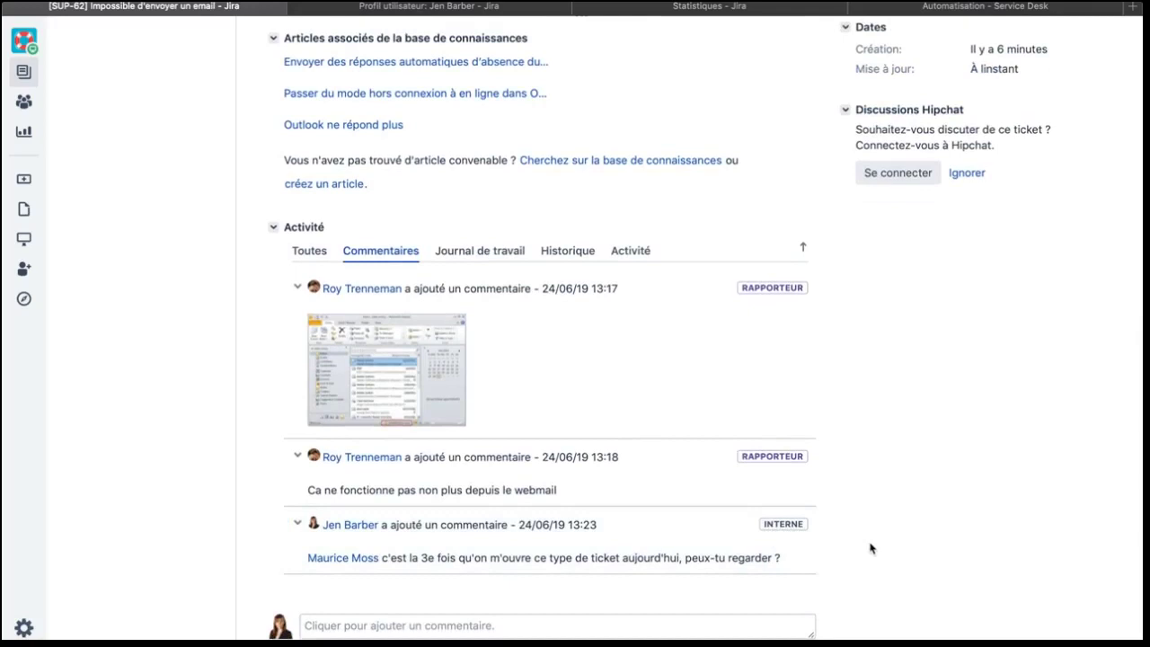
pyautogui.click(447, 625)
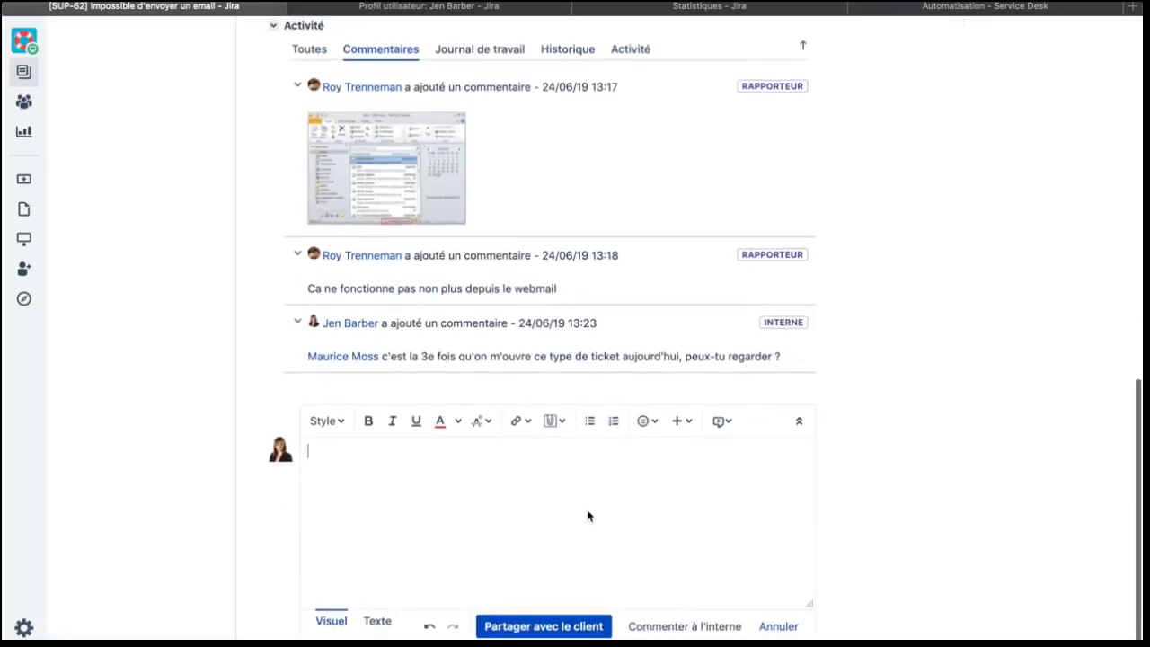
pyautogui.click(726, 423)
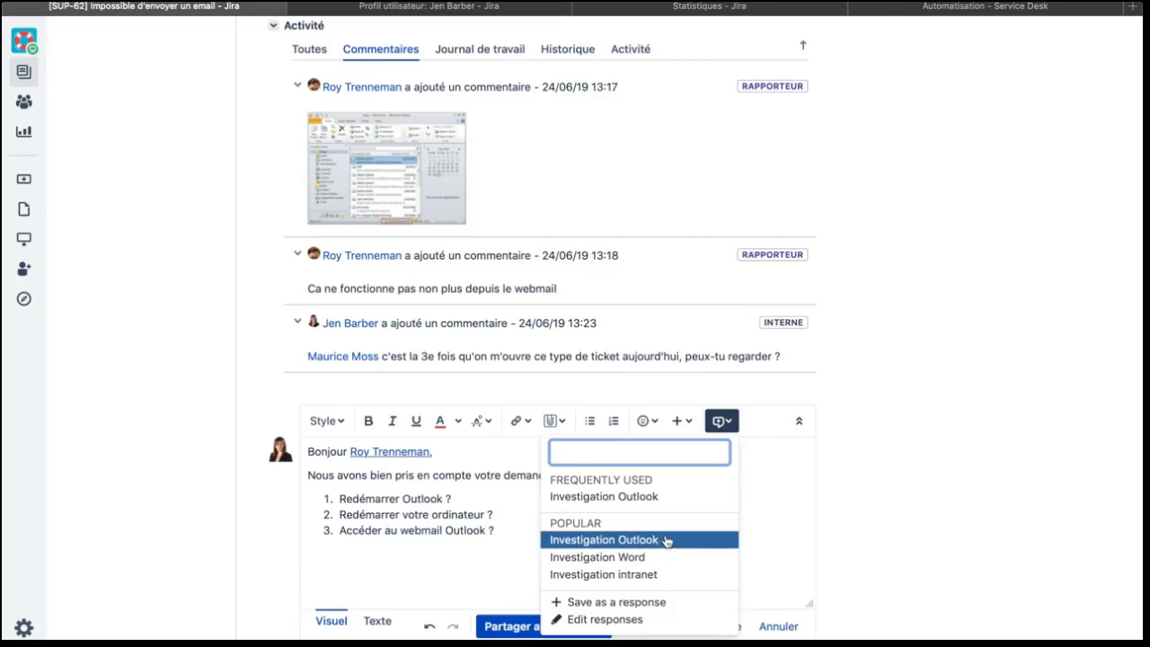
pyautogui.click(666, 539)
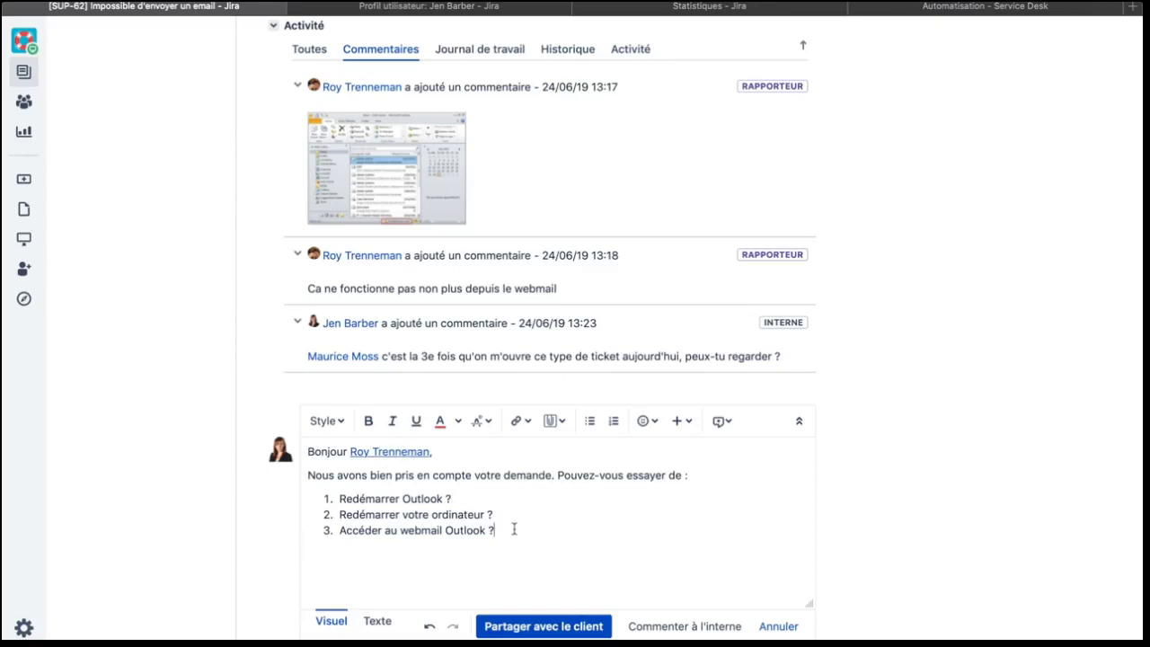
# Step: Remove the third list item about accessing the Outlook webmail from the reply and share the comment with the client
pyautogui.moveTo(514, 530); pyautogui.dragTo(514, 515)
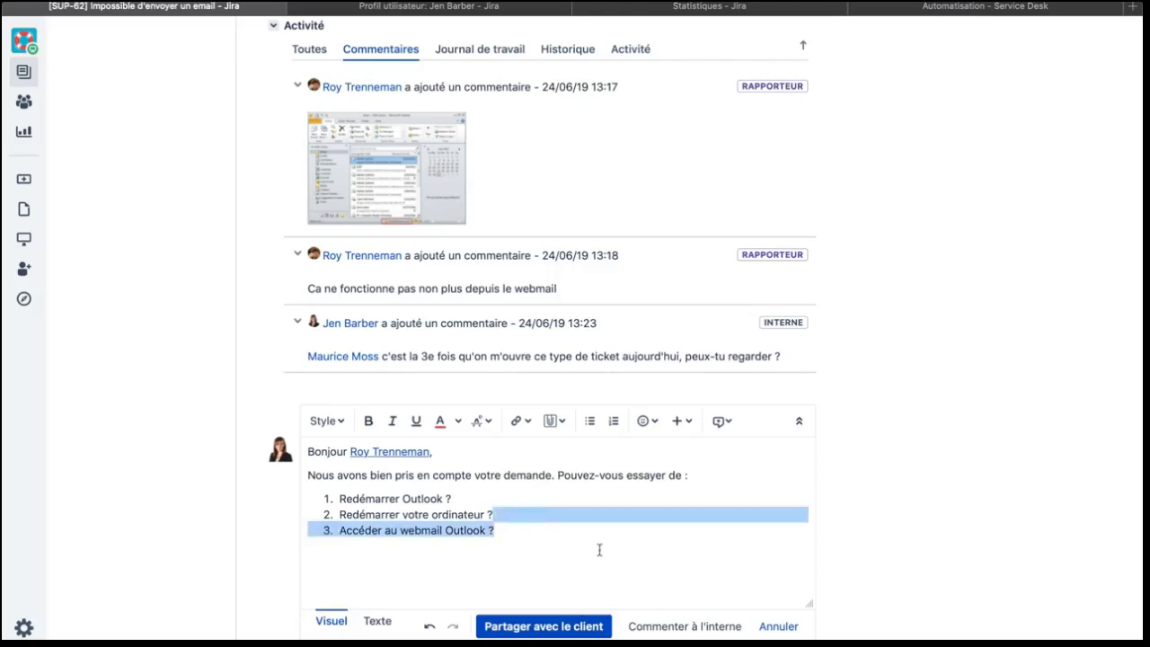
pyautogui.press('BackSpace')
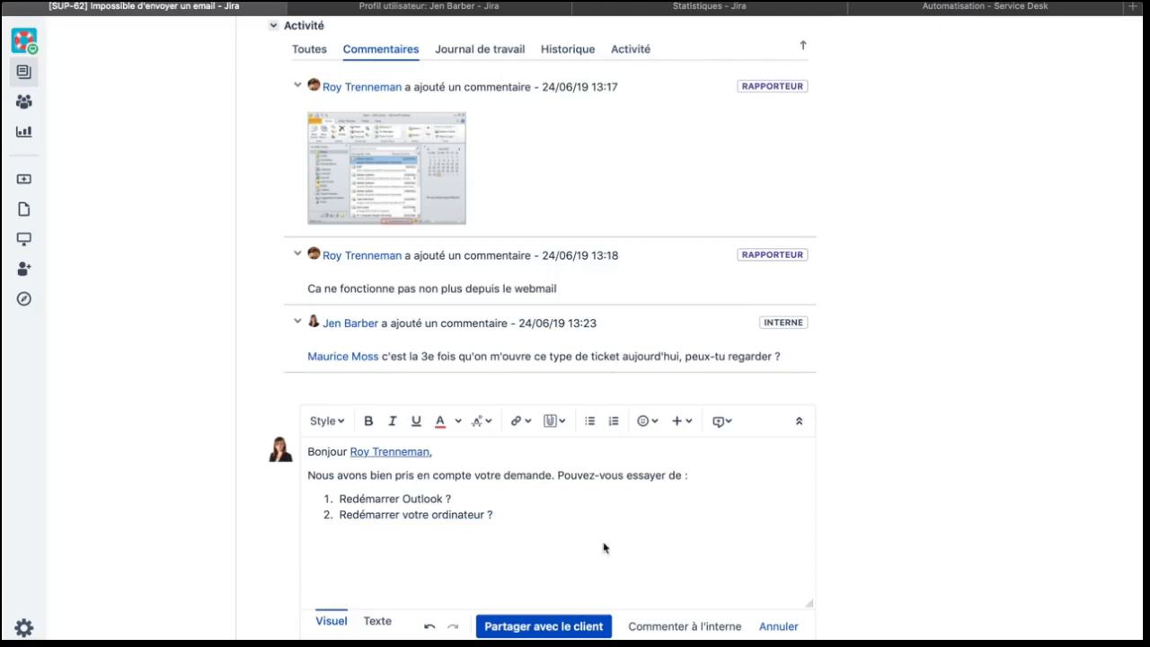
pyautogui.click(544, 626)
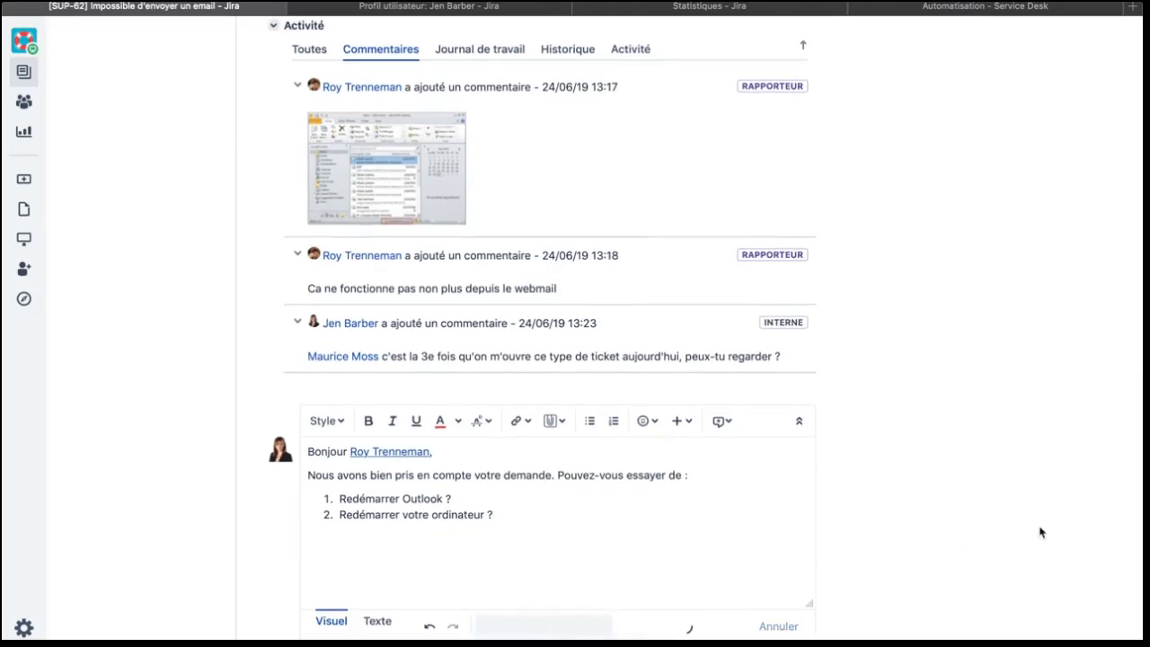
pyautogui.scroll(-10, 836, 516)
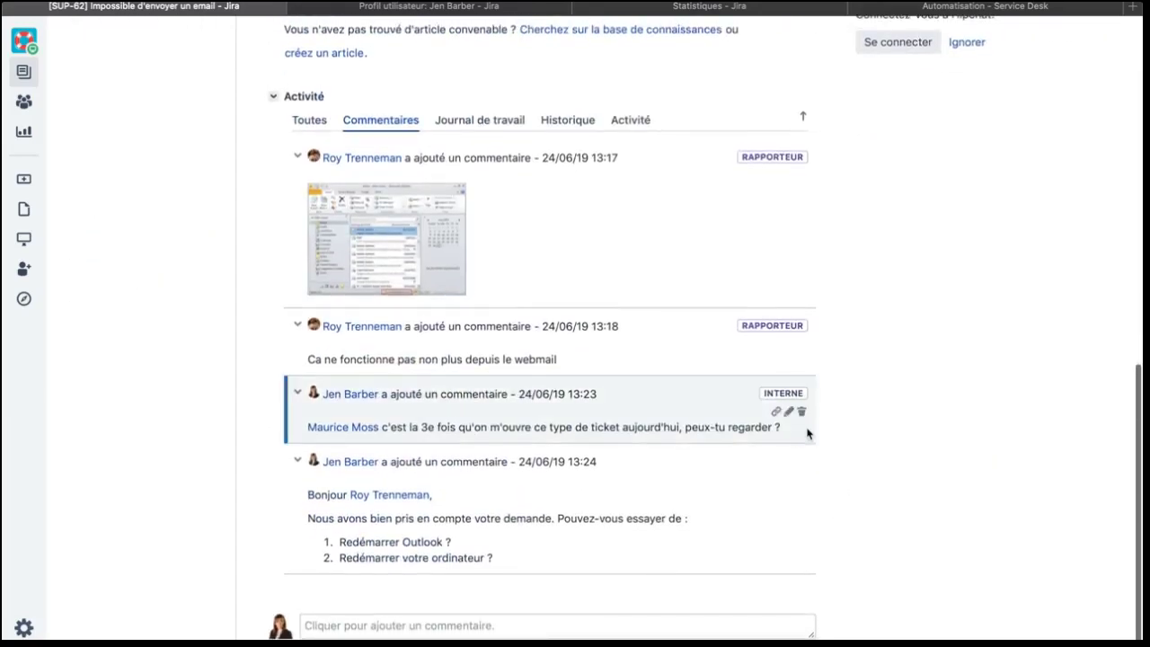
pyautogui.moveTo(791, 485)
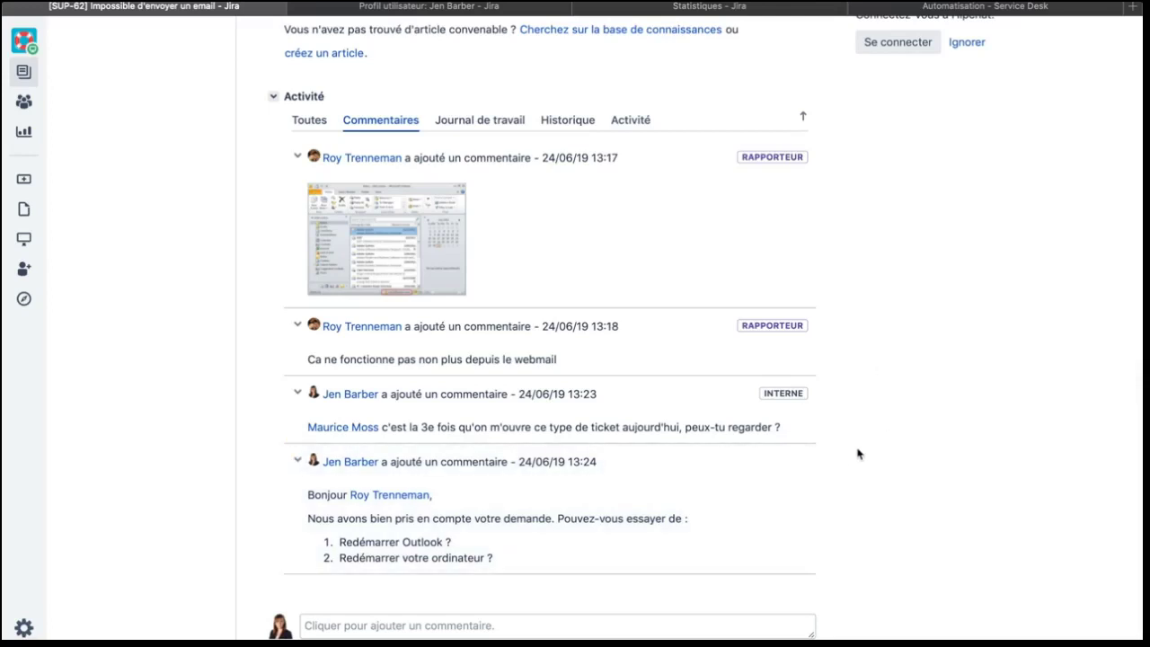
pyautogui.scroll(10, 857, 343)
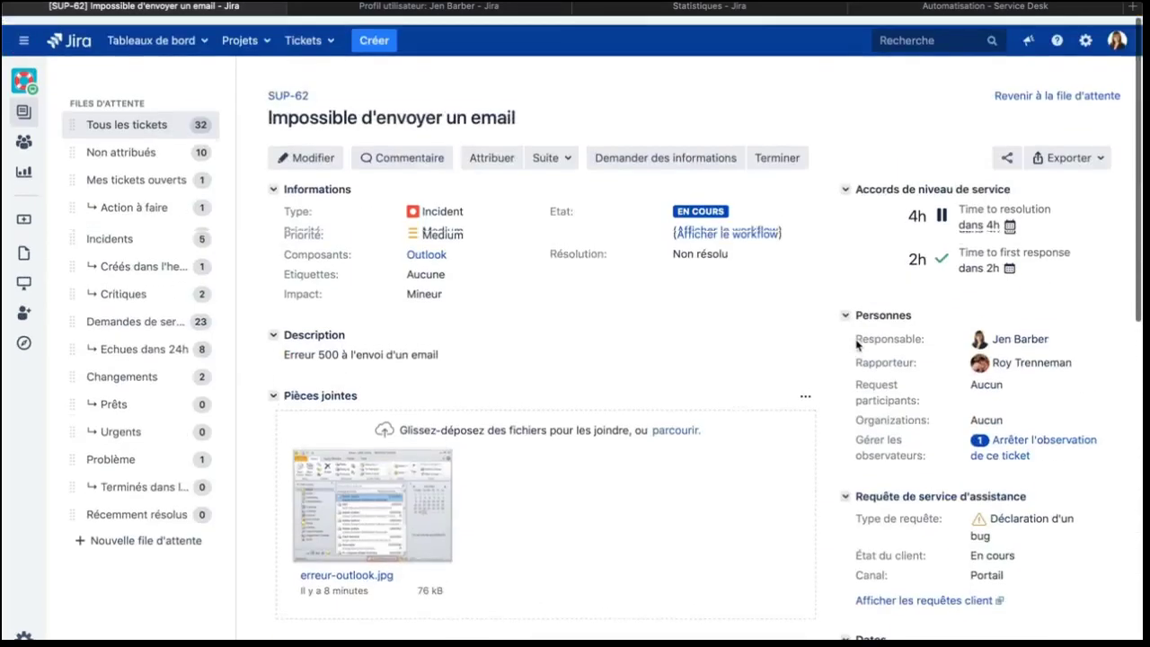
pyautogui.moveTo(942, 254)
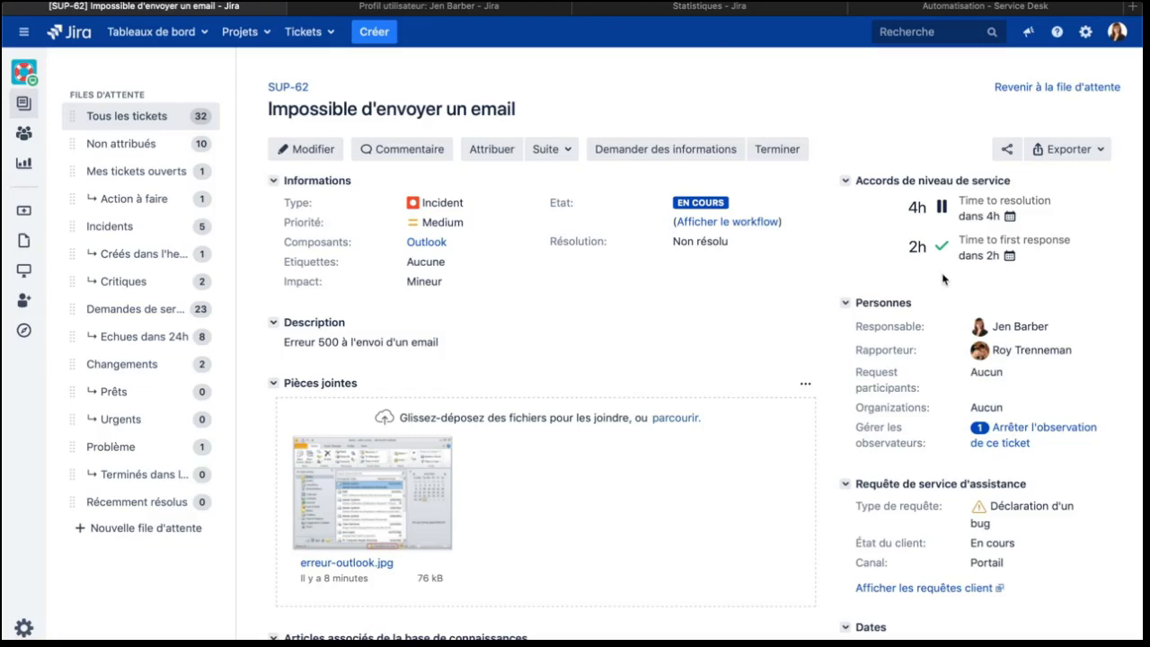
# Step: Switch to the customer portal, list the customer's own requests, and open "Impossible d'envoyer un email"
pyautogui.hotkey('alt', 'Tab')
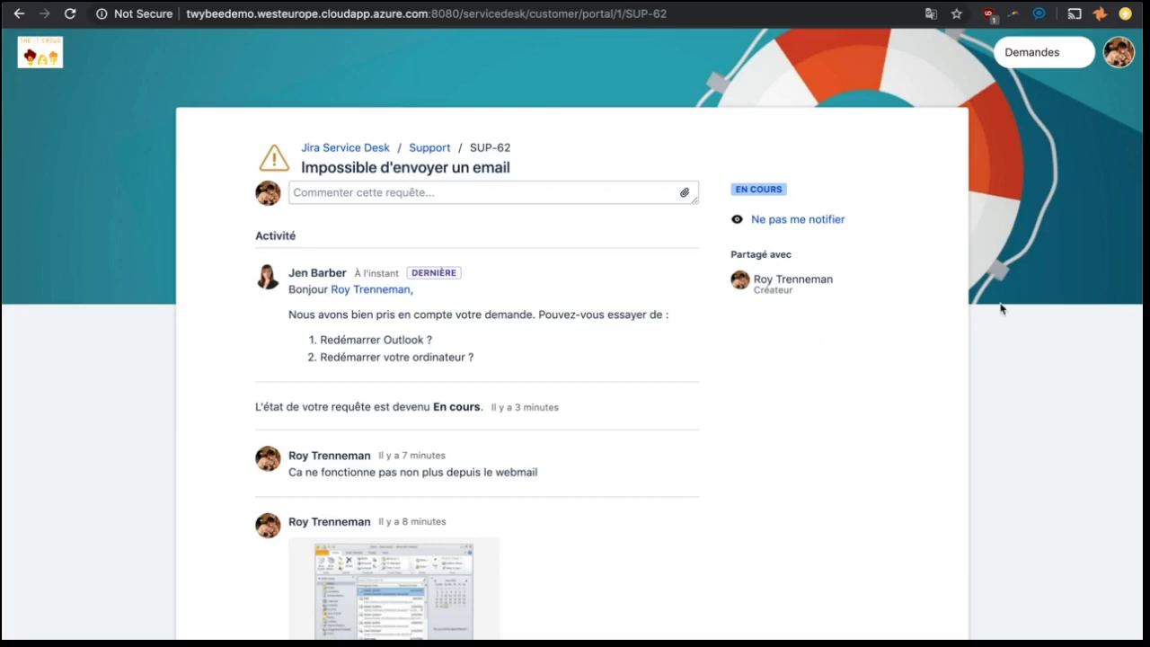
pyautogui.click(1058, 65)
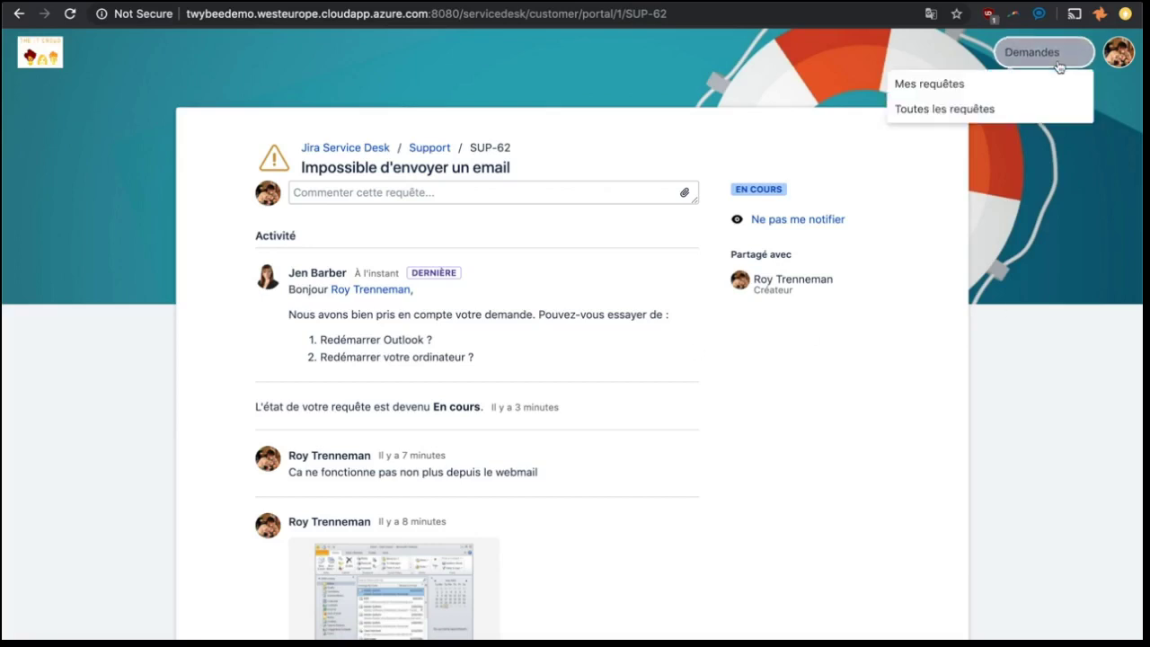
pyautogui.click(1034, 84)
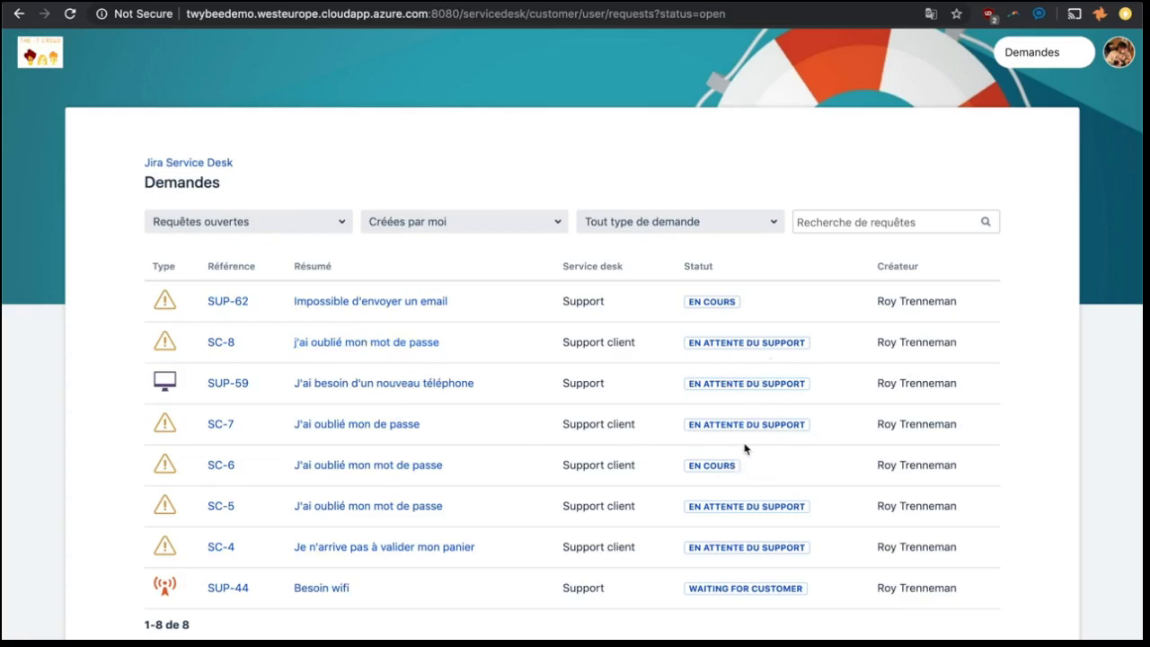
pyautogui.click(420, 302)
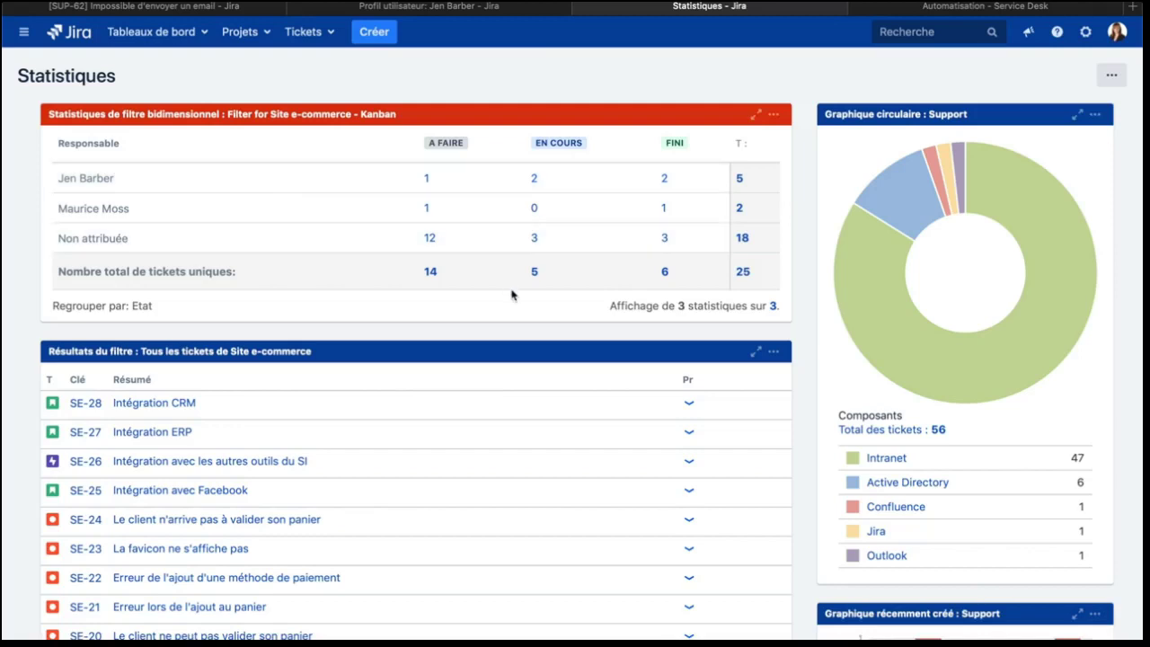
# Step: Examine the Statistiques dashboard: the Support component shares, the recently created tickets chart, and the created-versus-resolved tickets chart
pyautogui.scroll(-2, 513, 297)
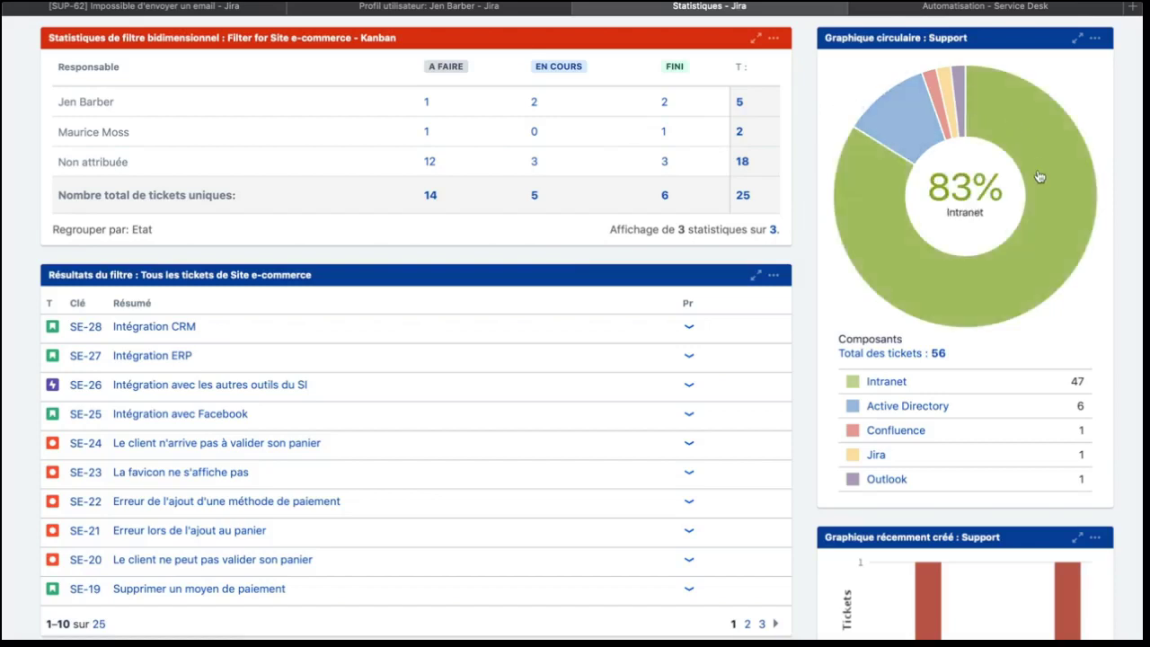
pyautogui.moveTo(892, 148)
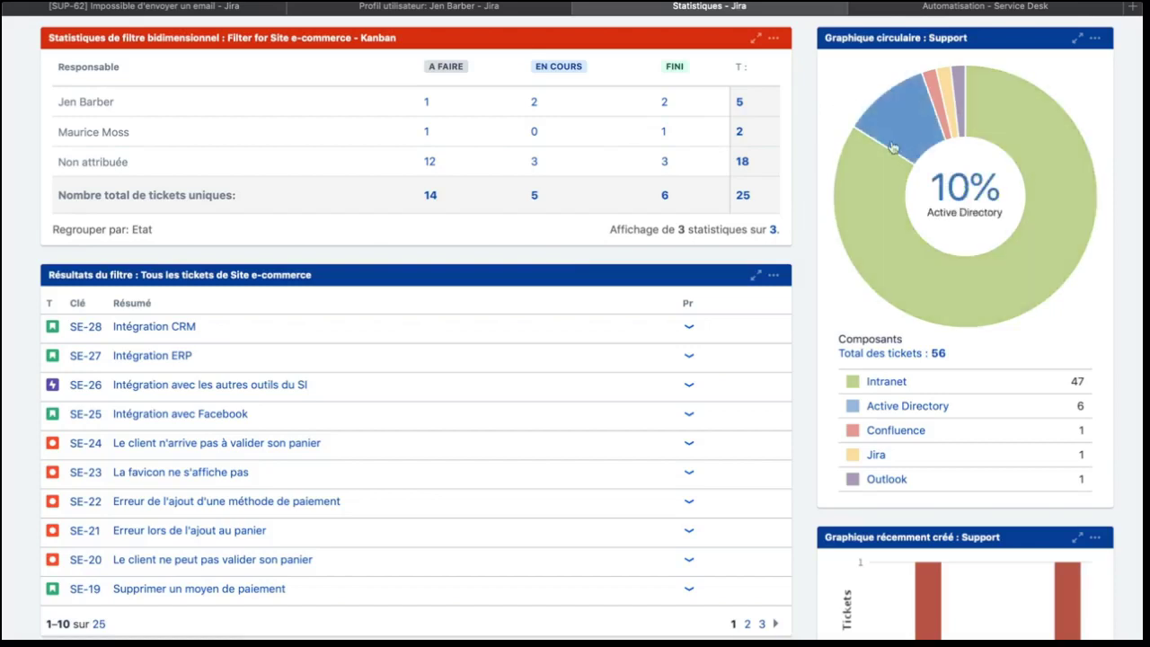
pyautogui.click(984, 105)
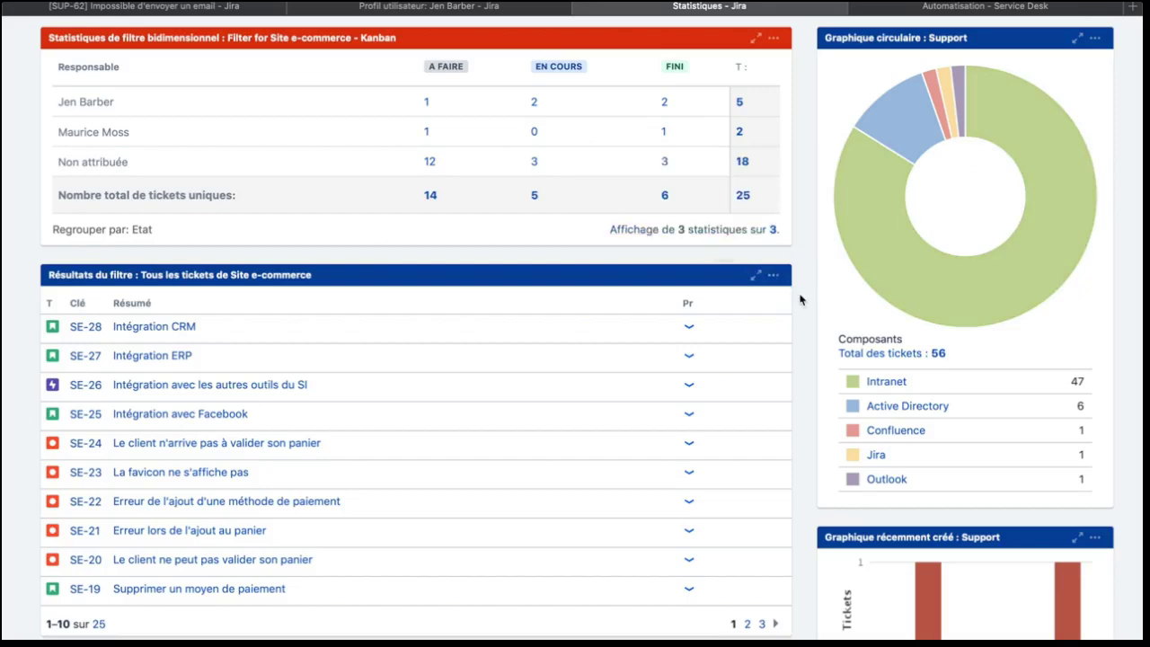
pyautogui.scroll(-4, 800, 299)
pyautogui.scroll(-2, 800, 299)
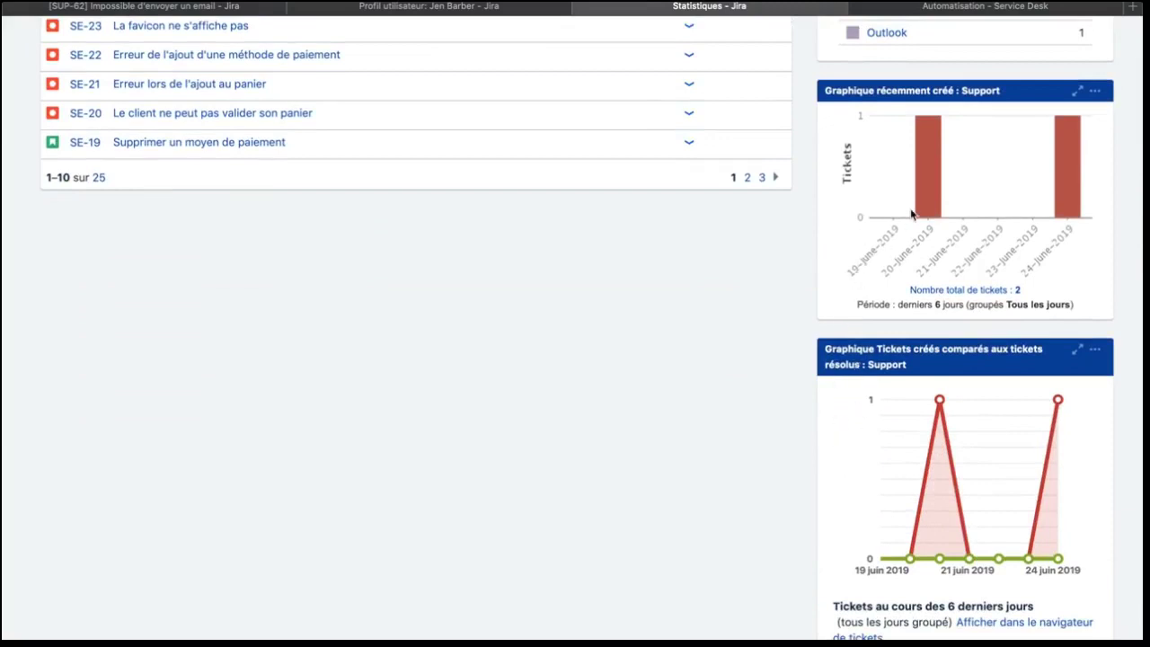
pyautogui.scroll(-1, 858, 490)
pyautogui.scroll(-2, 860, 488)
pyautogui.scroll(4, 860, 488)
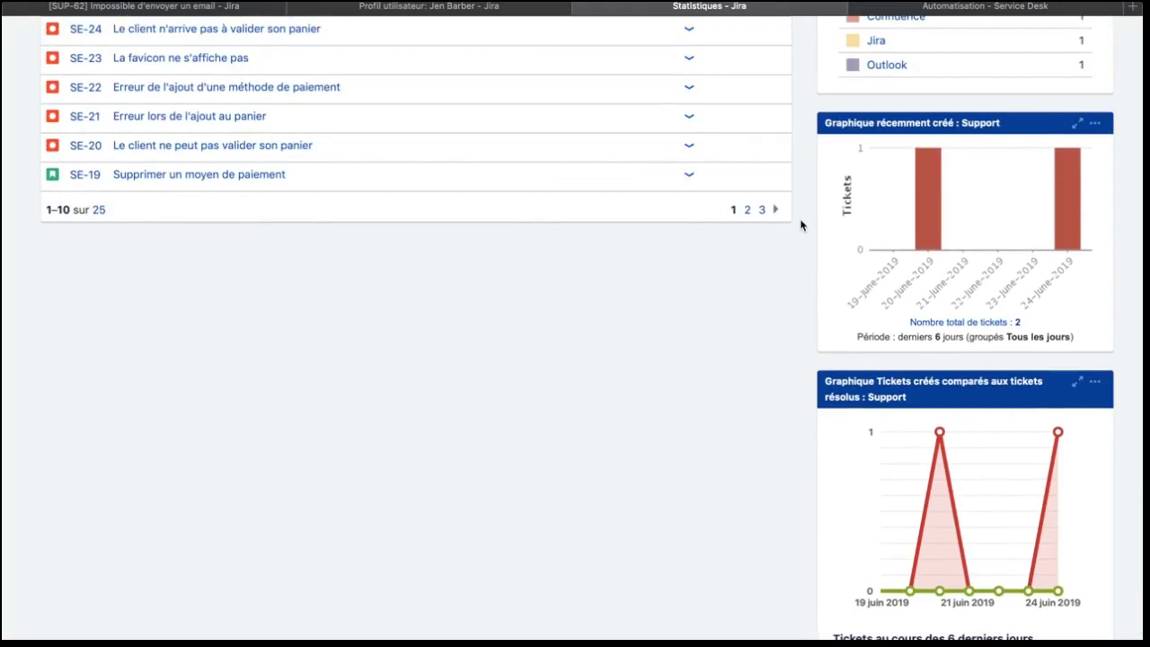
pyautogui.scroll(10, 798, 190)
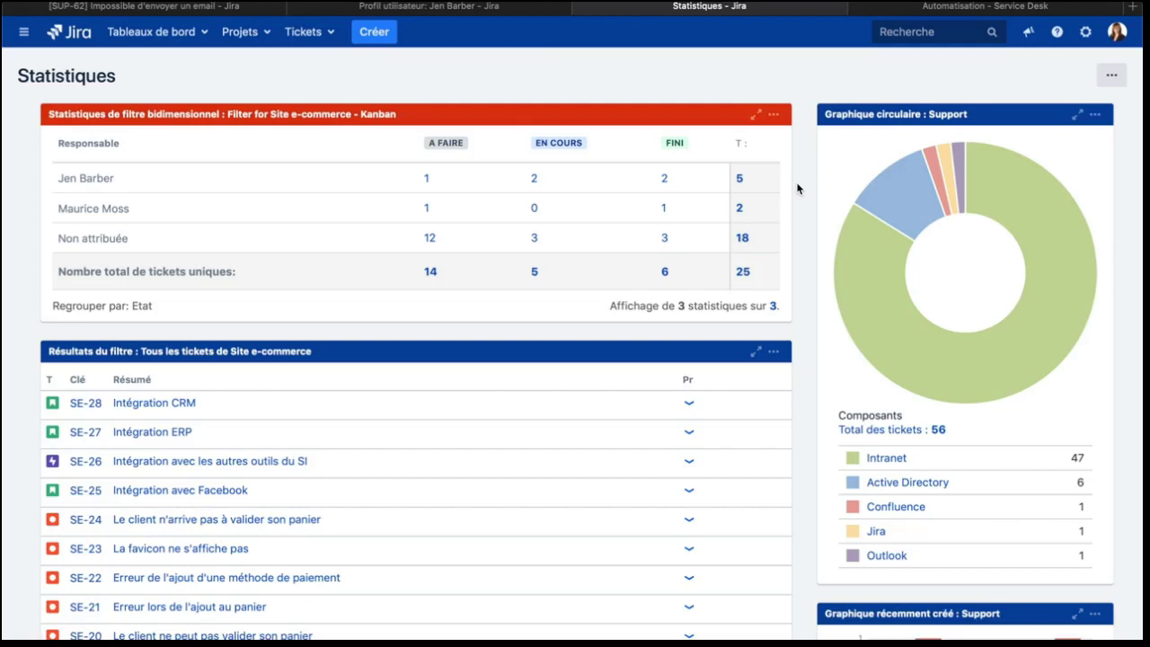
# Step: Show the Service Desk automation rule "Fermeture automatique après 3 jours"
pyautogui.click(965, 7)
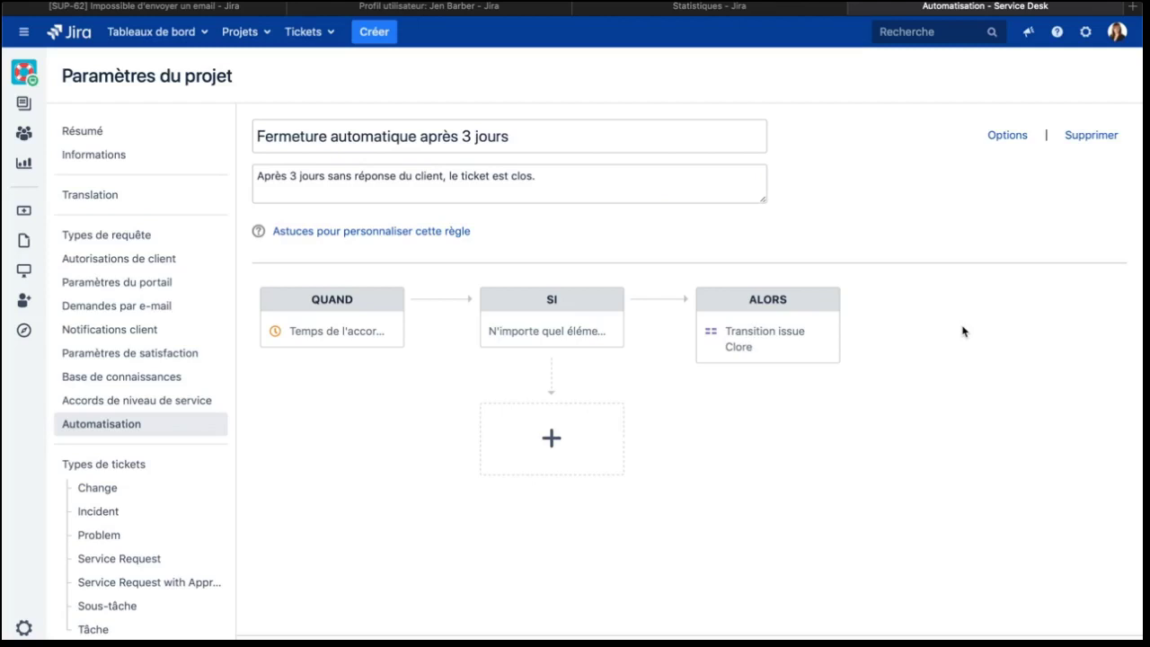
# Step: Switch to the slide presentation and advance to the slide "Les 3 clés de la satisfaction client"
pyautogui.press('super+Tab')
pyautogui.press('super+Tab')
pyautogui.press('super+Tab')
pyautogui.press('super+Tab')
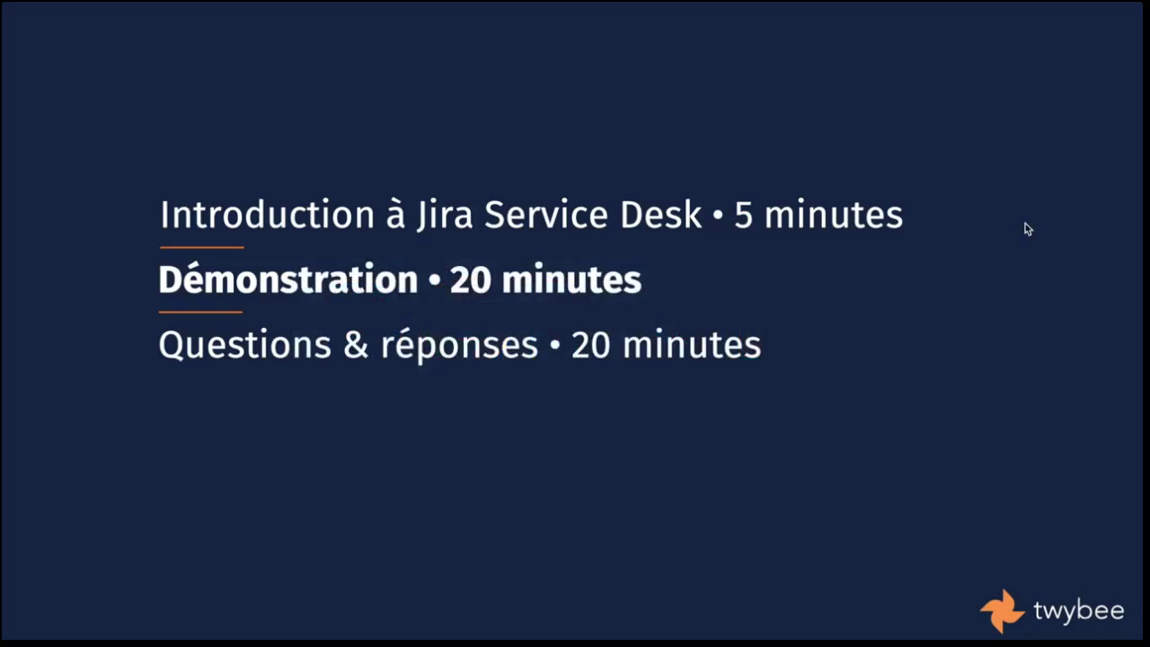
pyautogui.press('Right')
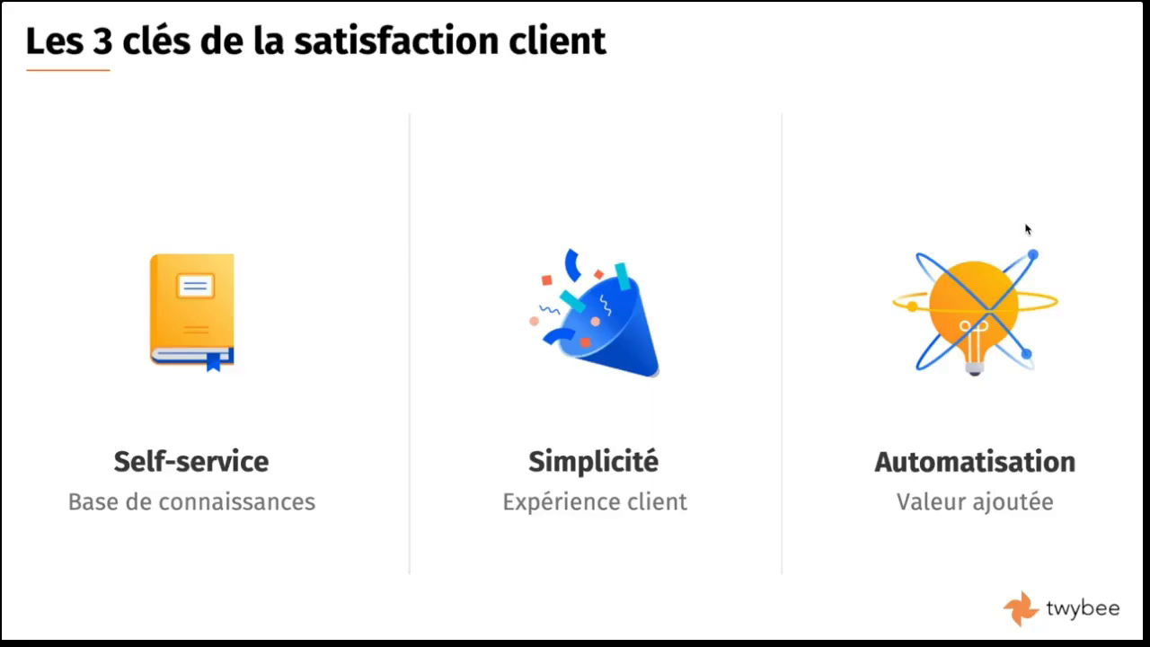